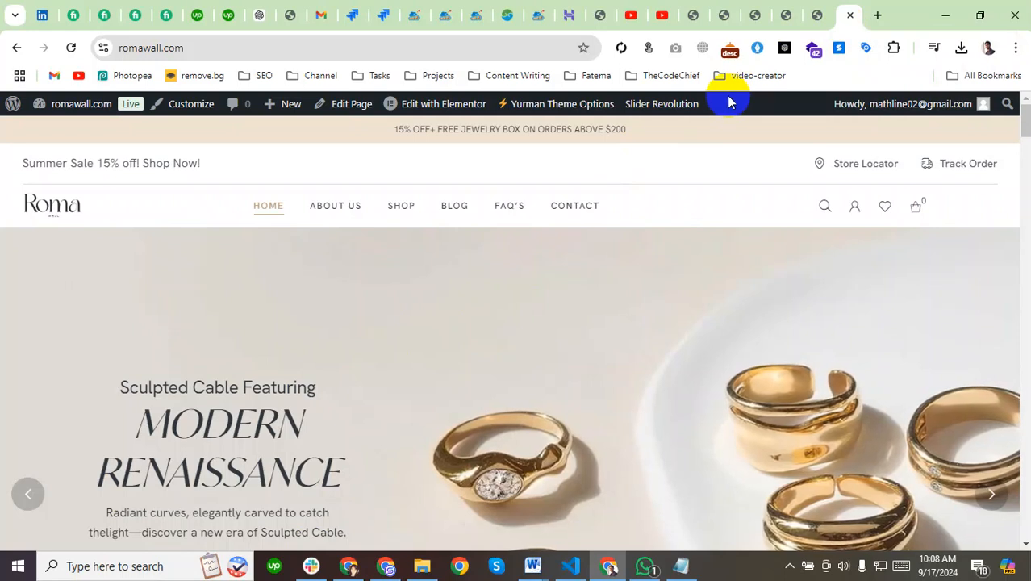
Go from the PU Window Shape Wall Panel product page to the WordPress dashboard's product categories and review the existing list
left_click(784, 14)
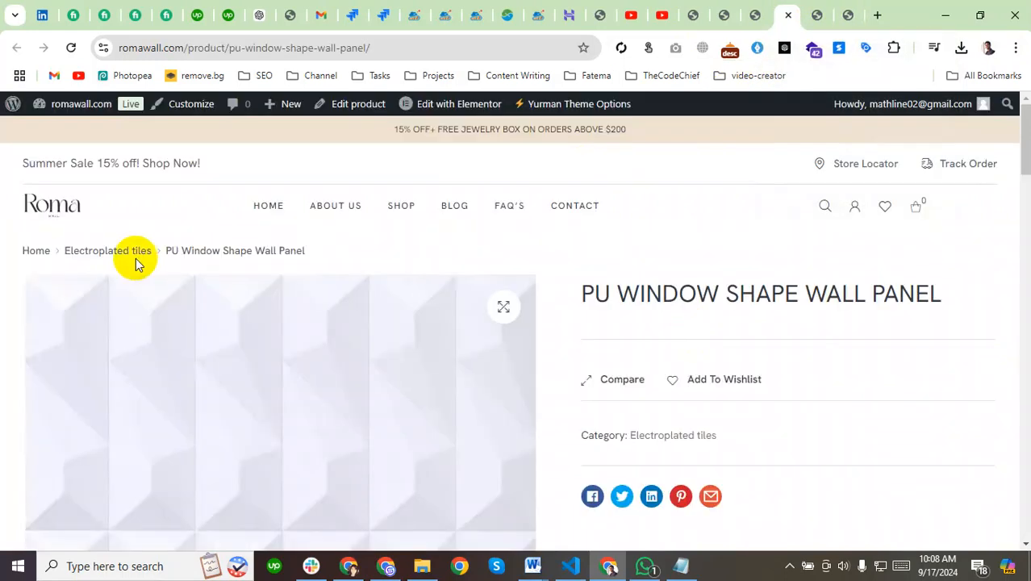
mouse_move(67, 117)
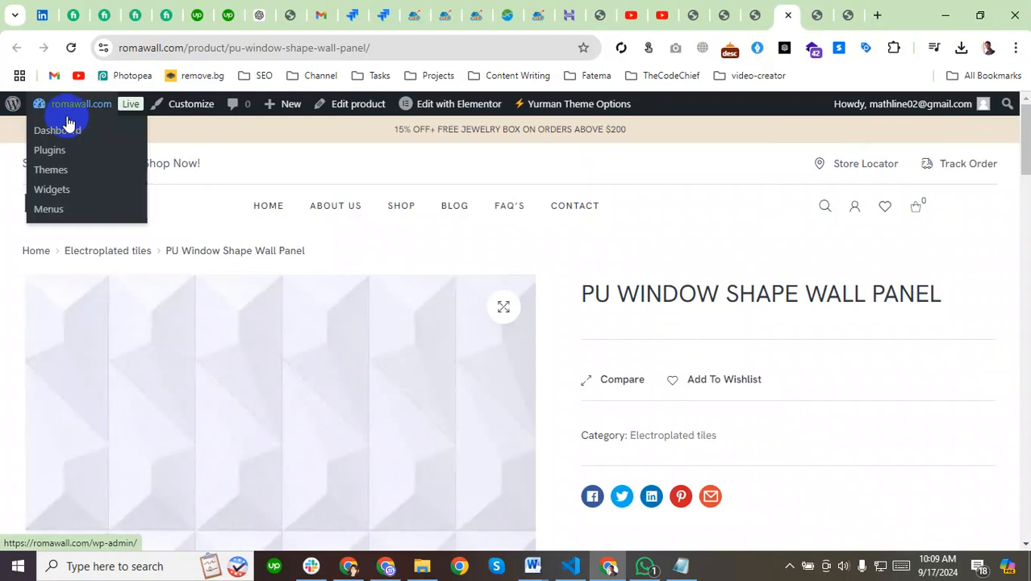
left_click(64, 138)
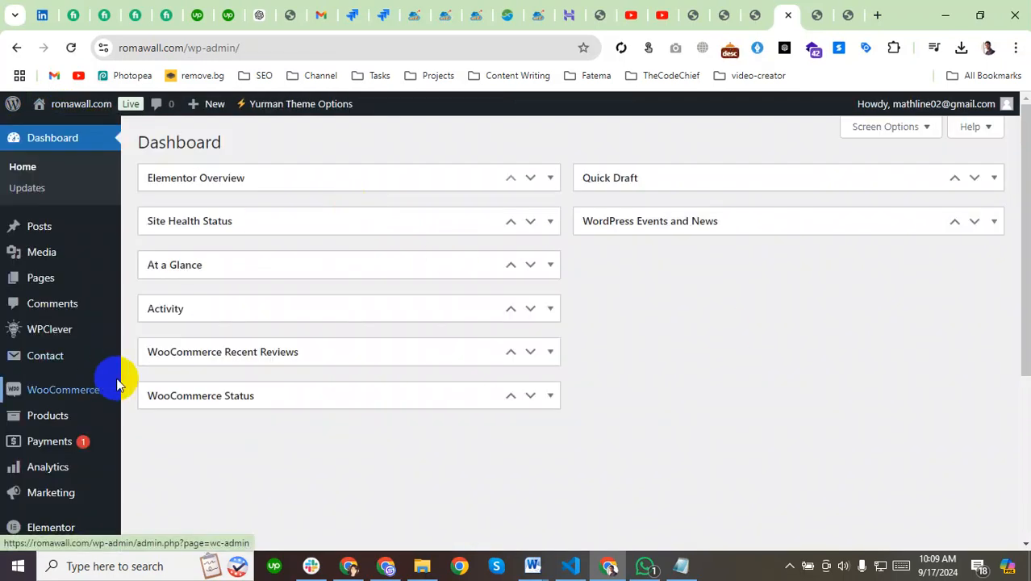
mouse_move(5, 402)
mouse_move(46, 420)
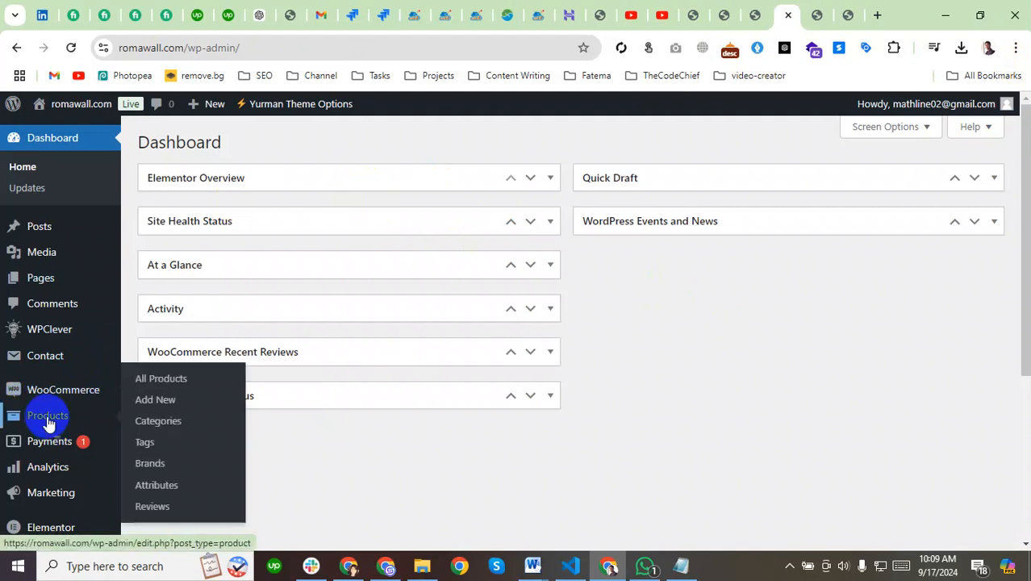
left_click(149, 424)
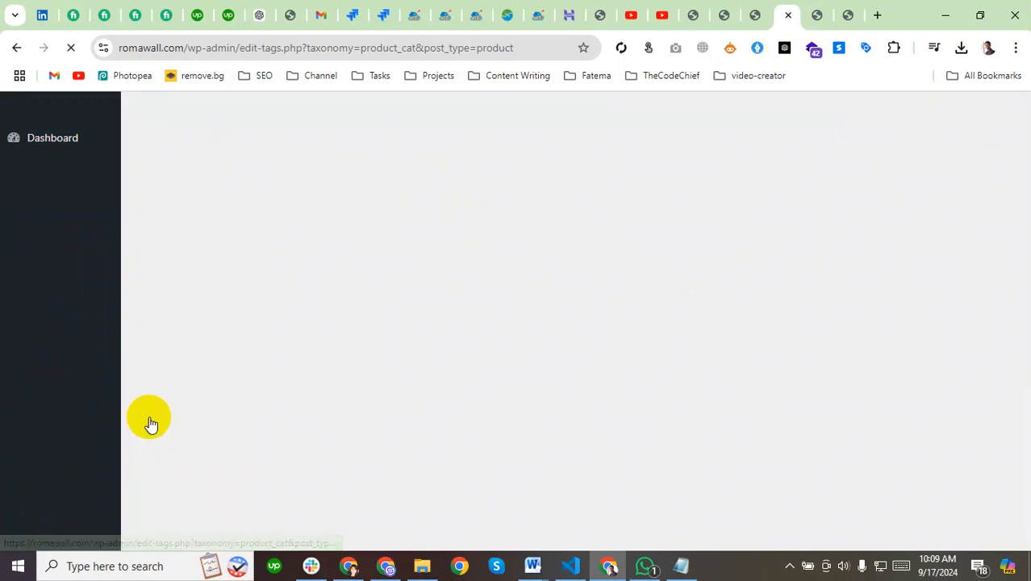
scroll(468, 416, "down", 3)
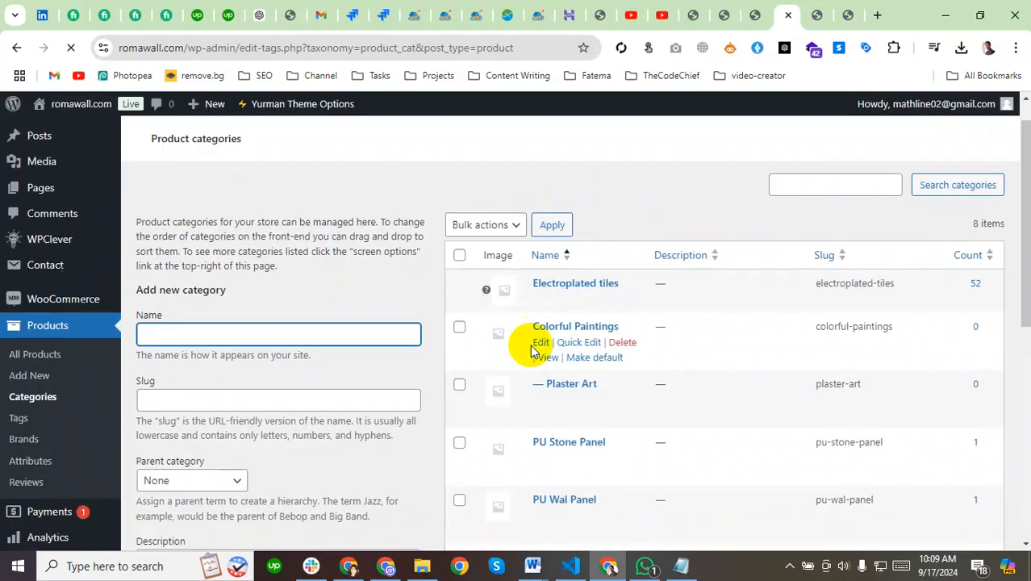
scroll(530, 372, "down", 2)
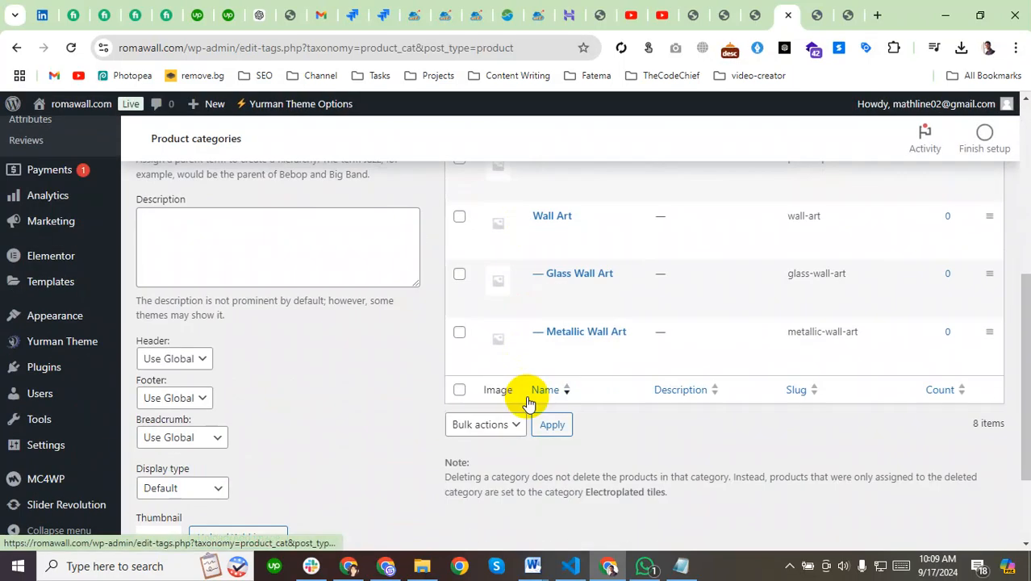
scroll(525, 399, "up", 6)
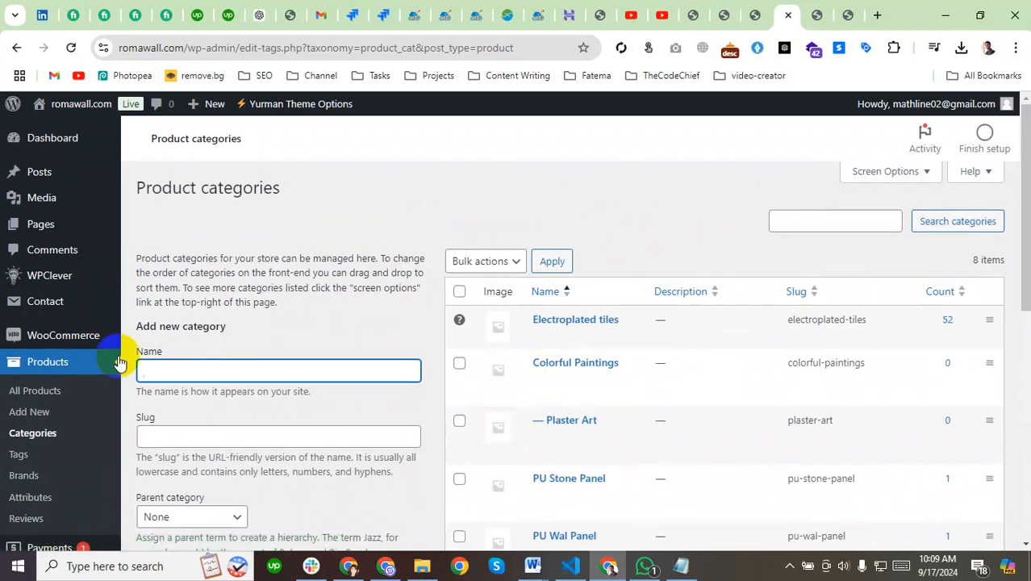
Copy the category name "PU Stone Panel" from the client's WhatsApp category list into the new category's name
scroll(163, 332, "down", 2)
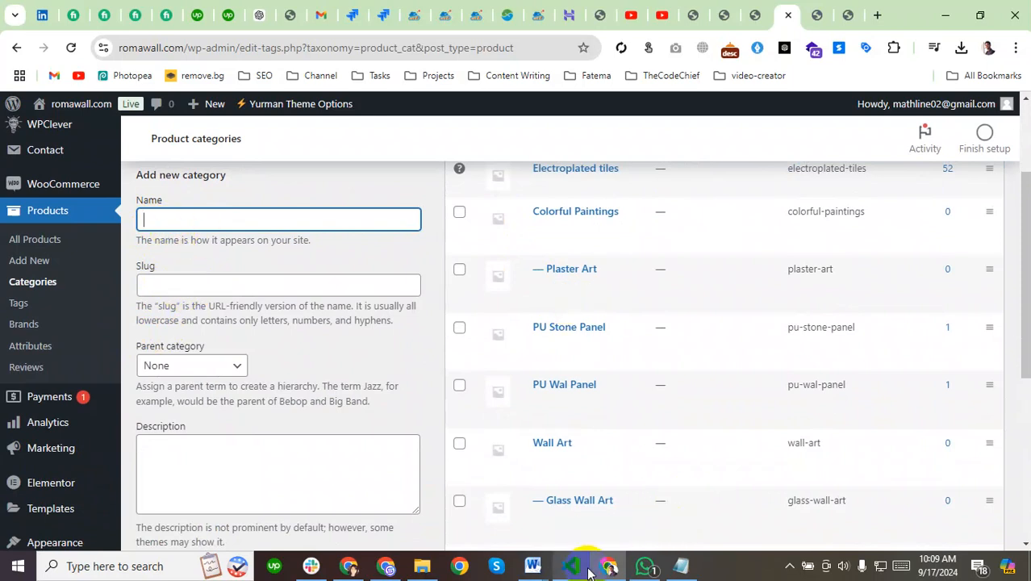
left_click(645, 566)
scroll(476, 226, "up", 5)
scroll(476, 226, "up", 10)
scroll(476, 228, "up", 10)
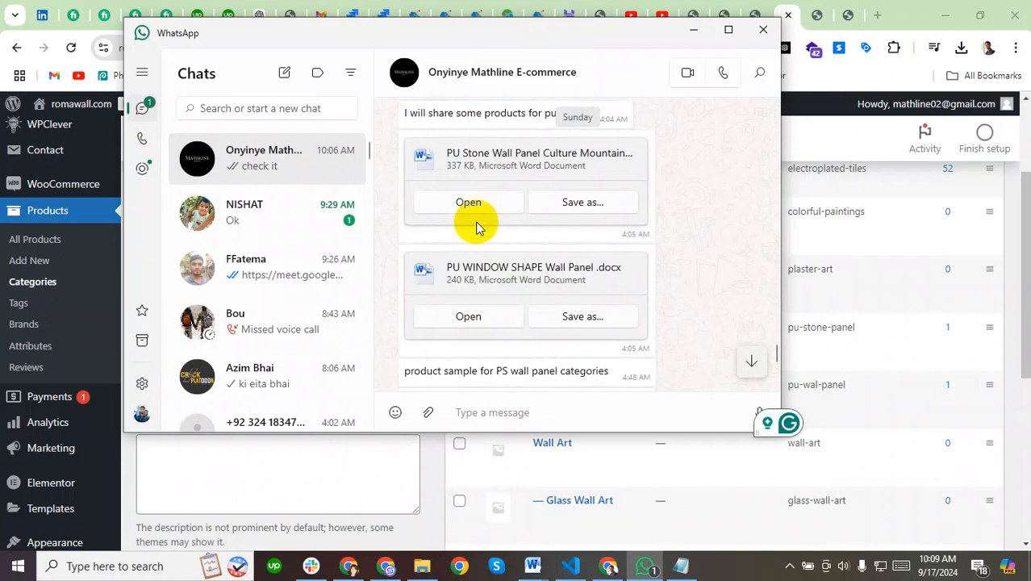
scroll(476, 226, "up", 3)
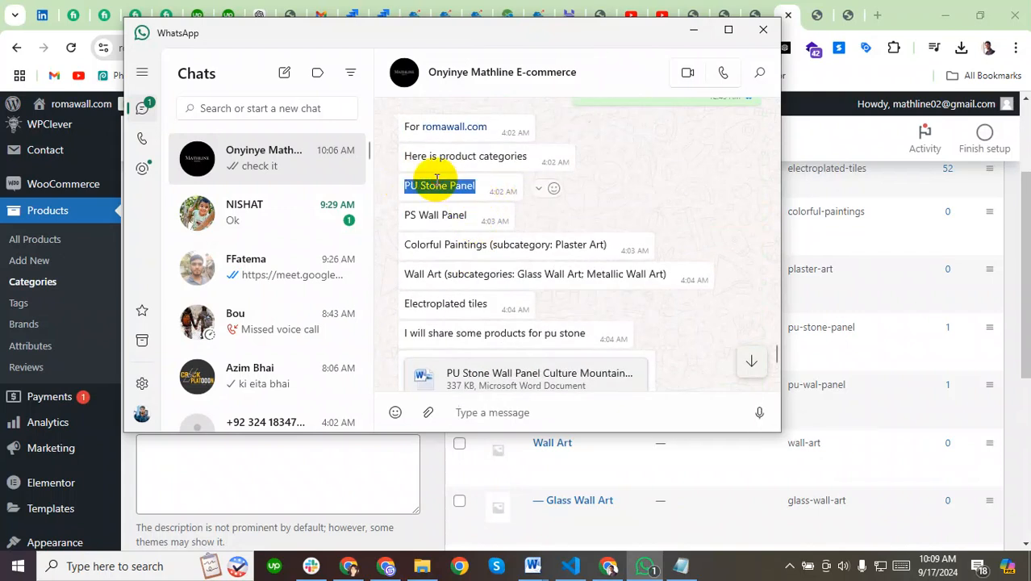
left_click(693, 31)
left_click(260, 218)
type("PU Stone Panel")
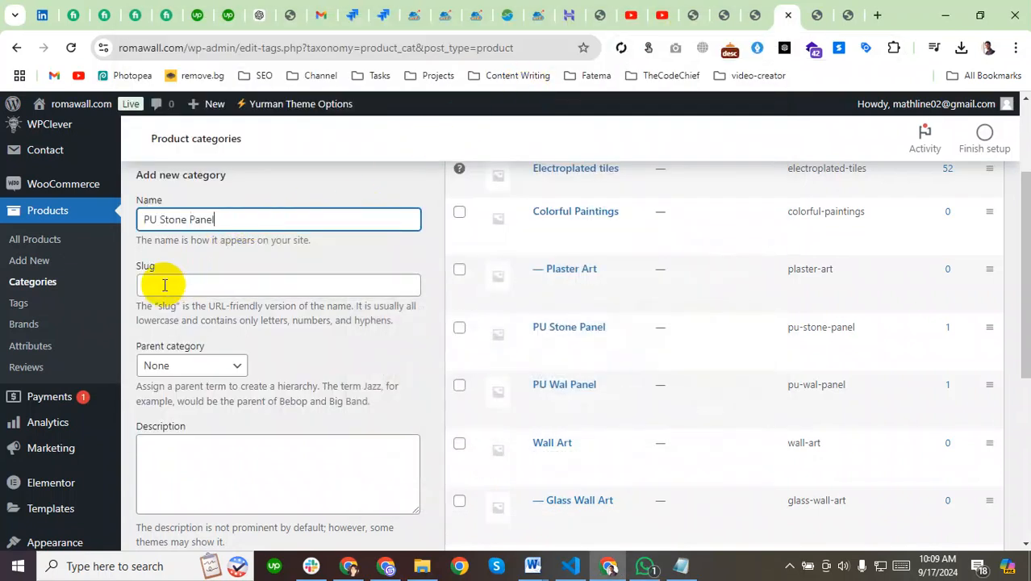
View the PU Wal Panel category's storefront page, examine the slug in its address, and return to the product categories
left_click(164, 285)
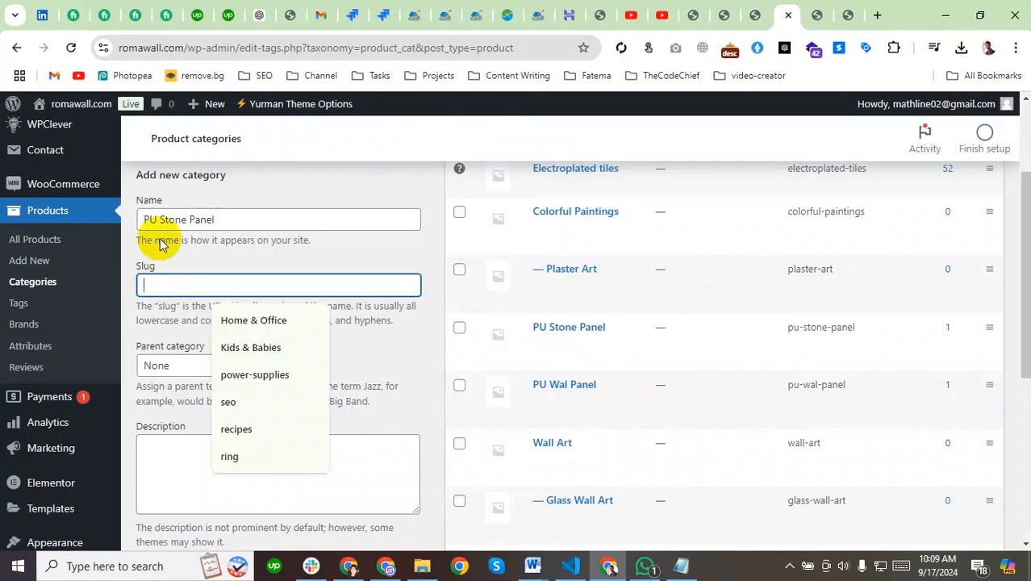
left_click_drag(226, 221, 105, 232)
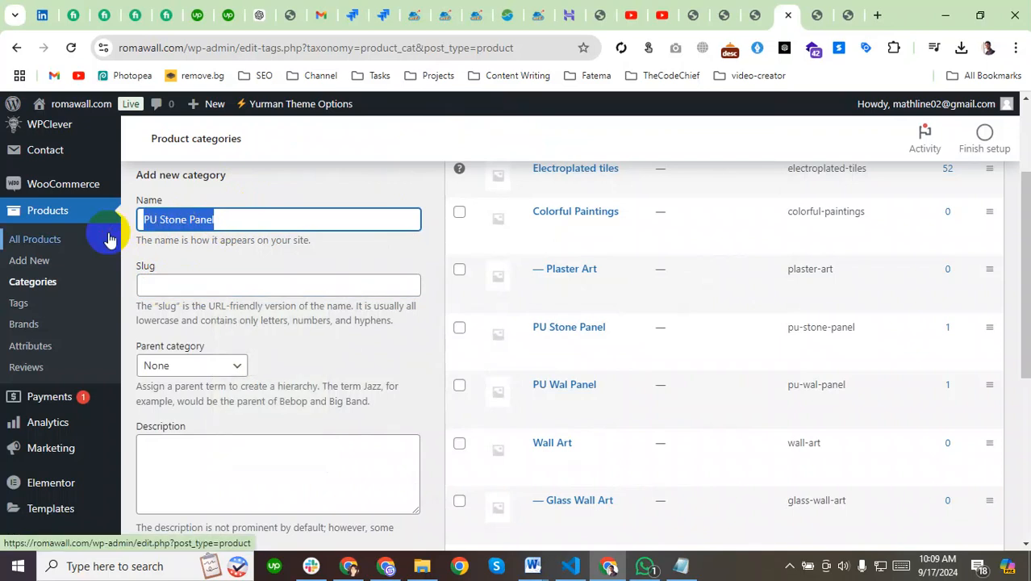
left_click(162, 284)
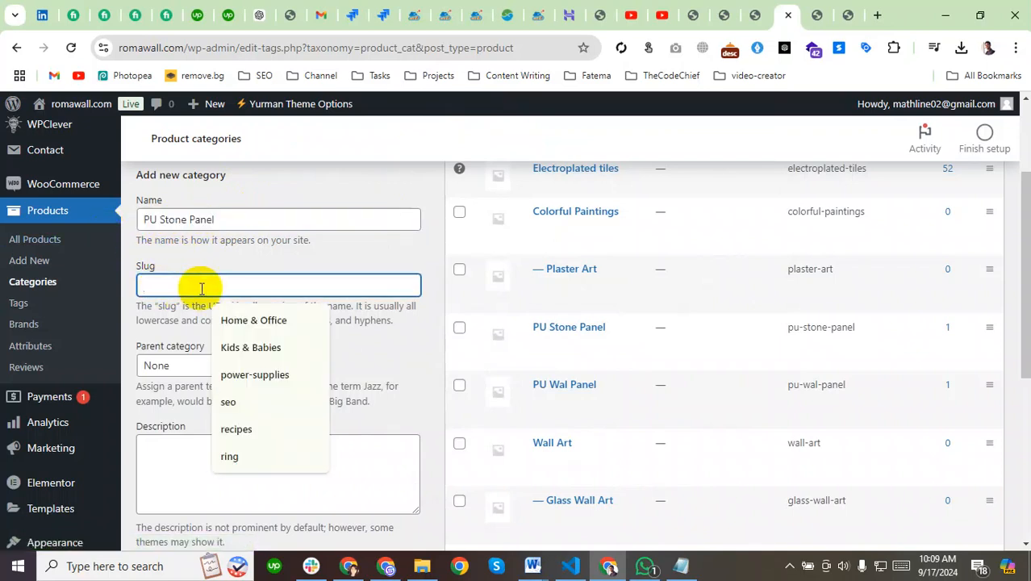
scroll(605, 361, "down", 1)
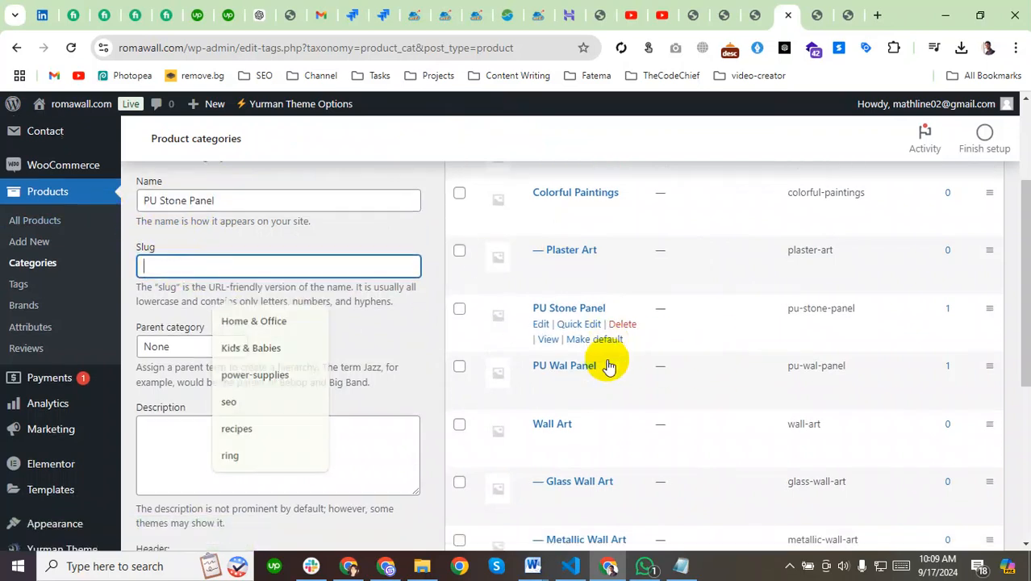
middle_click(545, 342)
left_click(783, 18)
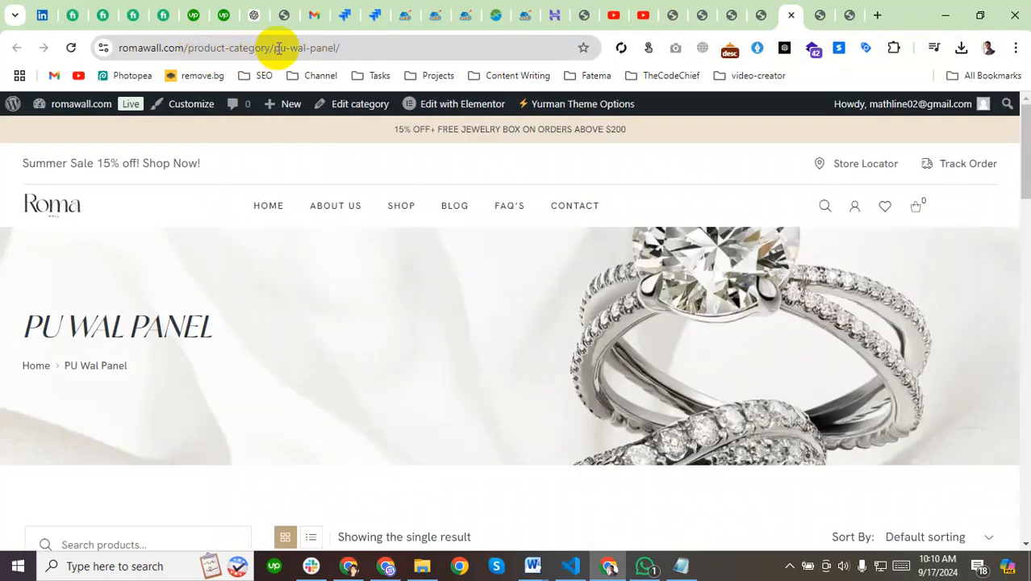
left_click_drag(274, 48, 334, 47)
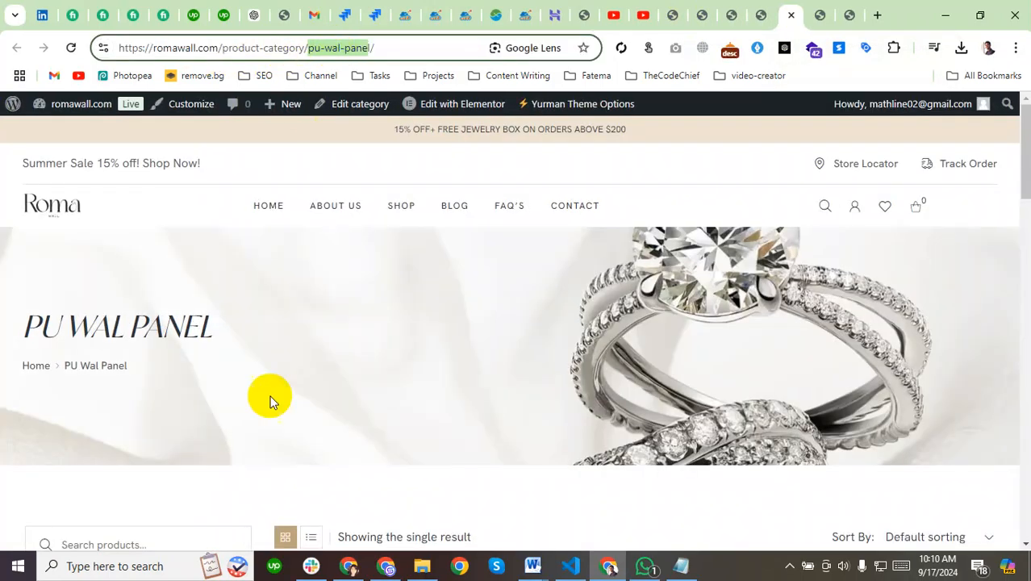
left_click(791, 16)
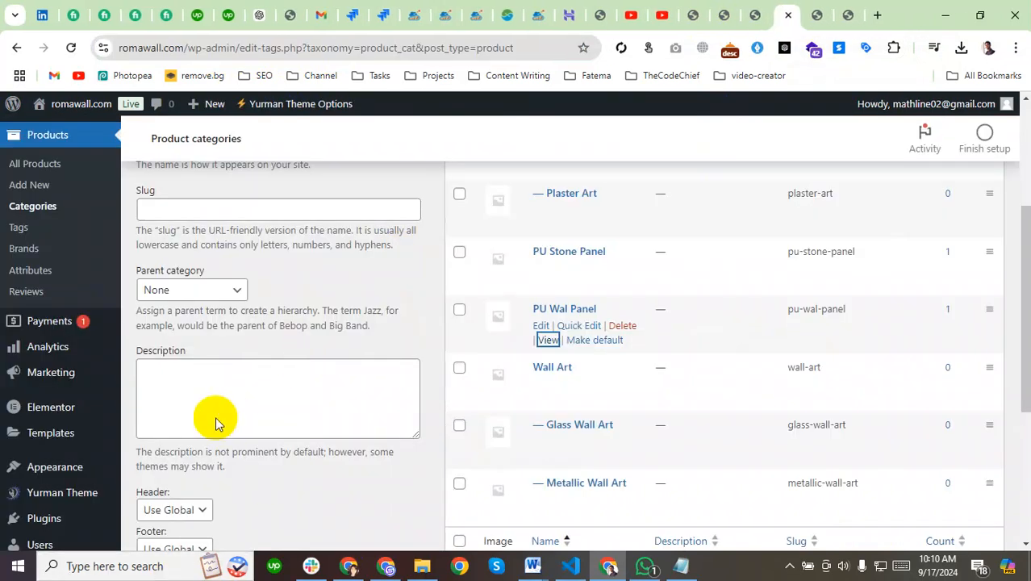
Fill in the new category form with the name "Plaster Art", copied from the category list, and the parent category Colorful Paintings
scroll(164, 453, "down", 4)
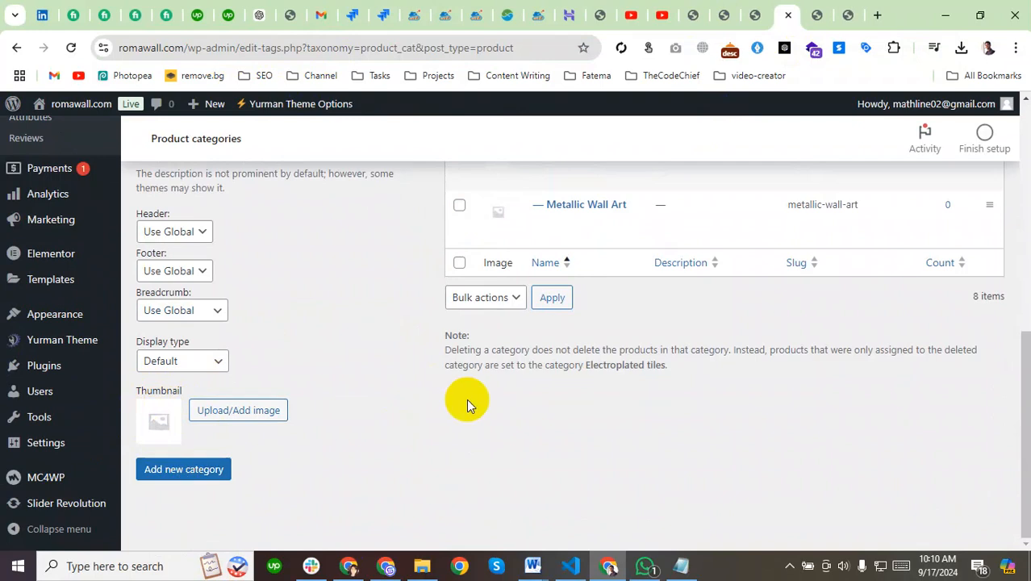
scroll(466, 399, "up", 8)
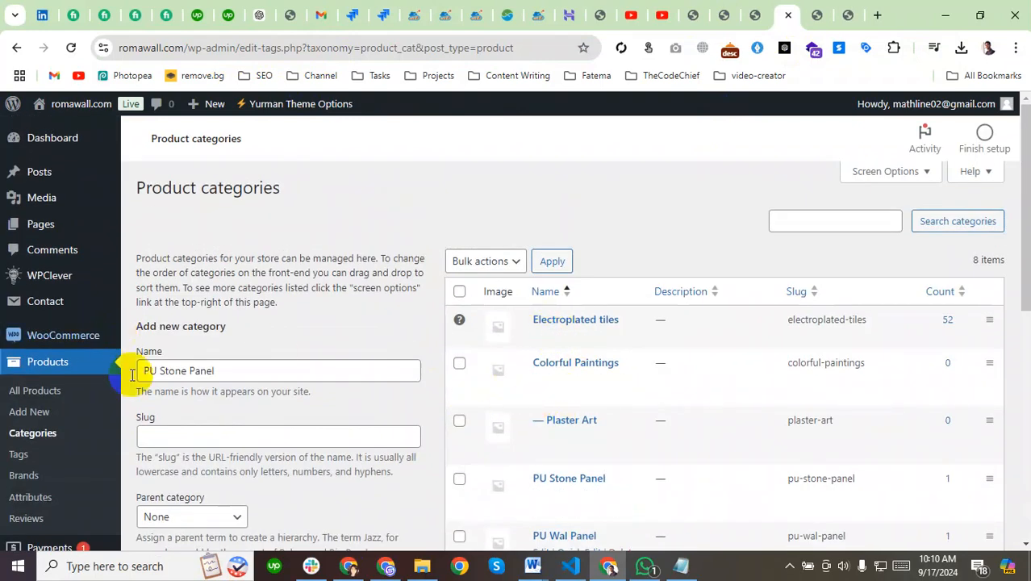
scroll(525, 407, "down", 2)
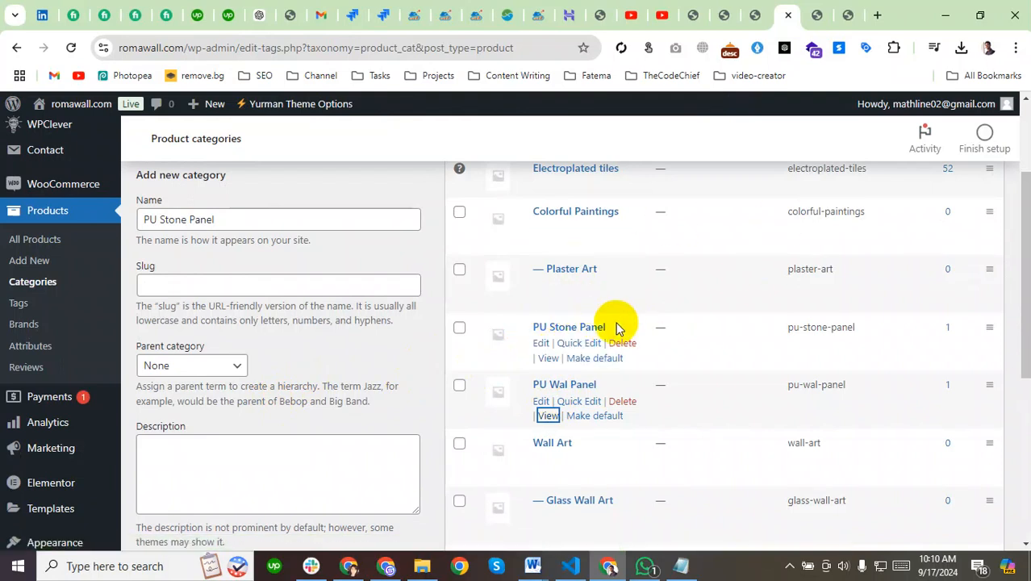
left_click_drag(512, 214, 620, 214)
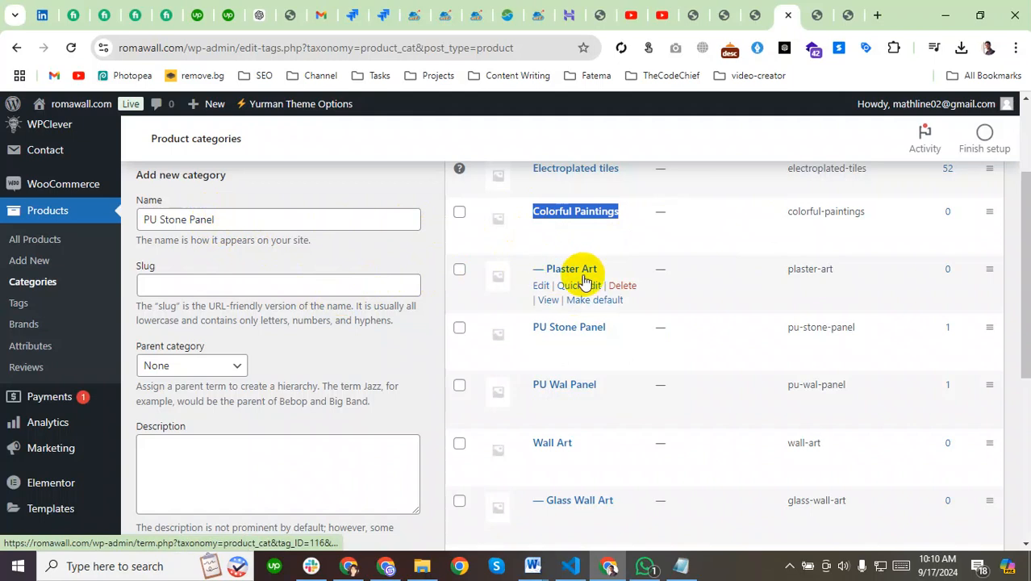
left_click_drag(599, 270, 546, 269)
key("ctrl+c")
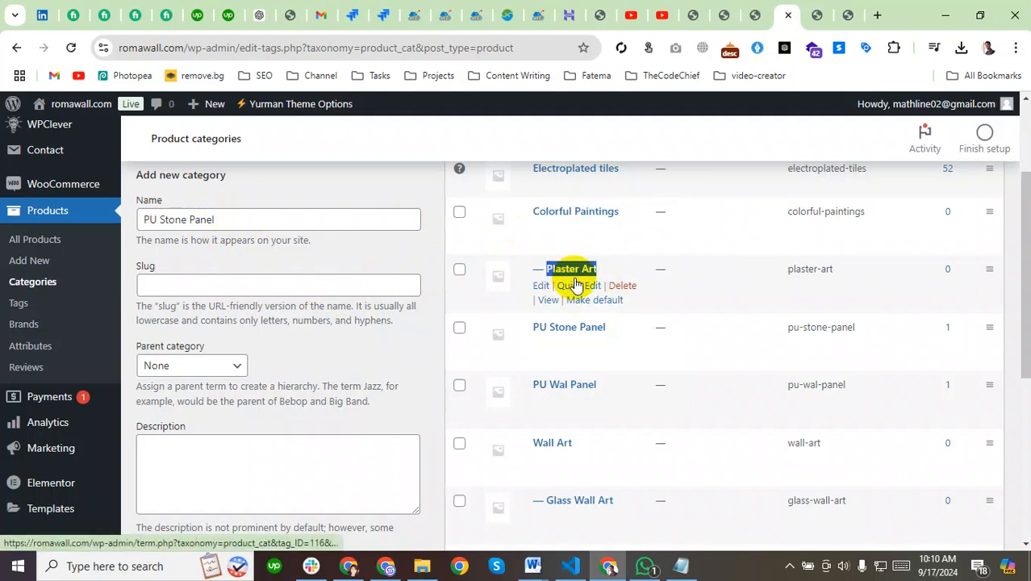
triple_click(240, 229)
key("ctrl+v")
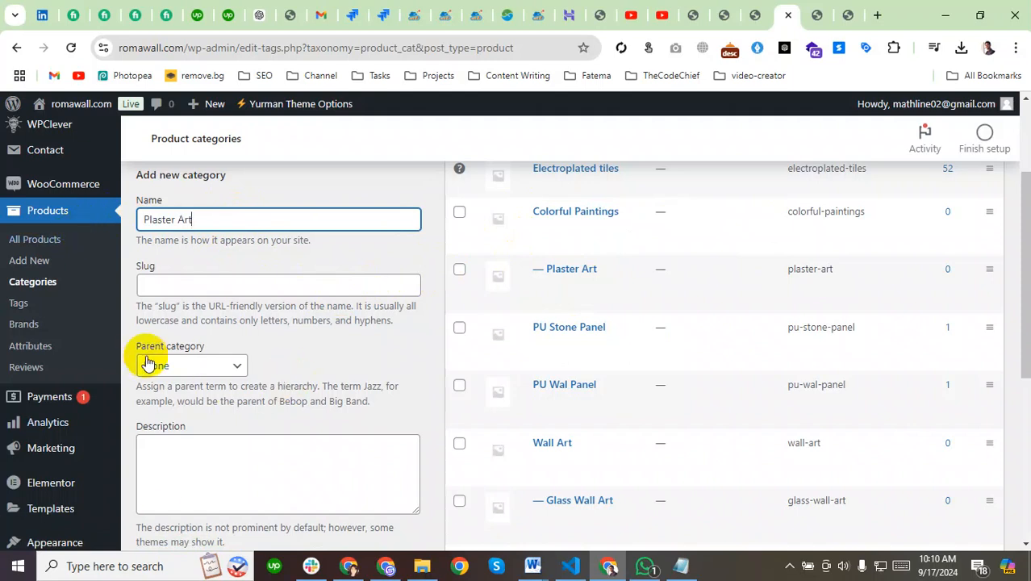
left_click(222, 367)
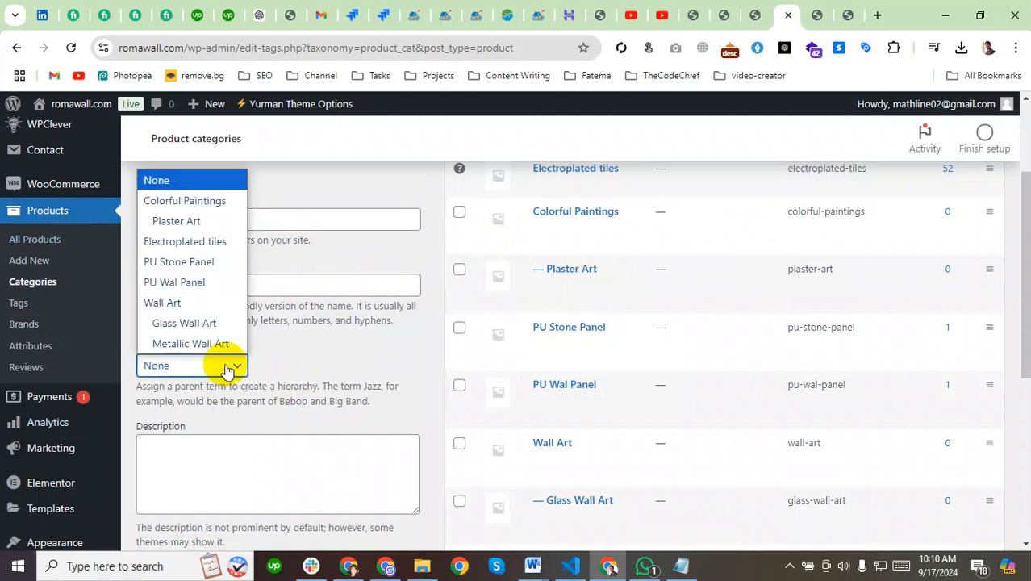
left_click(194, 200)
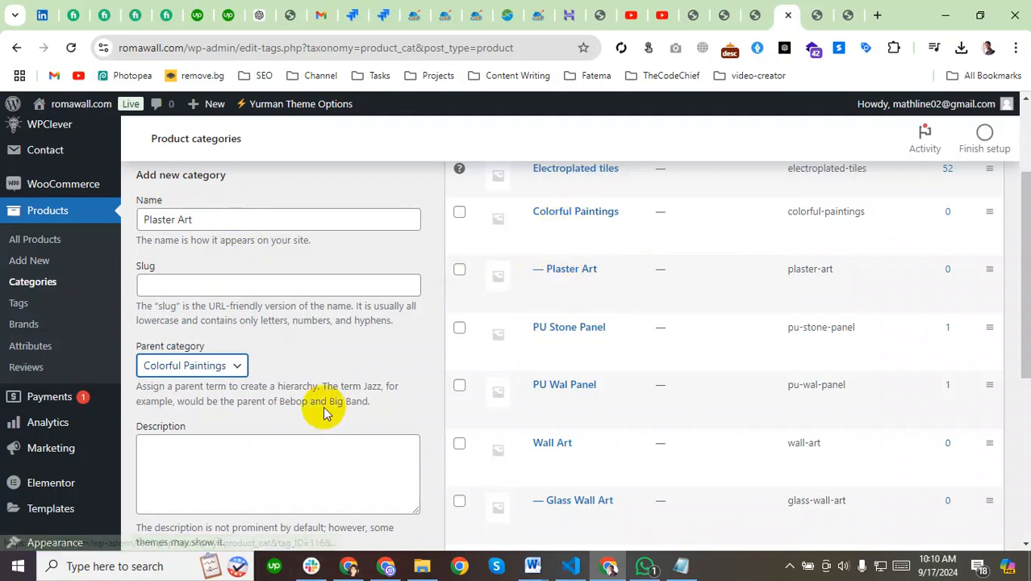
scroll(264, 400, "down", 3)
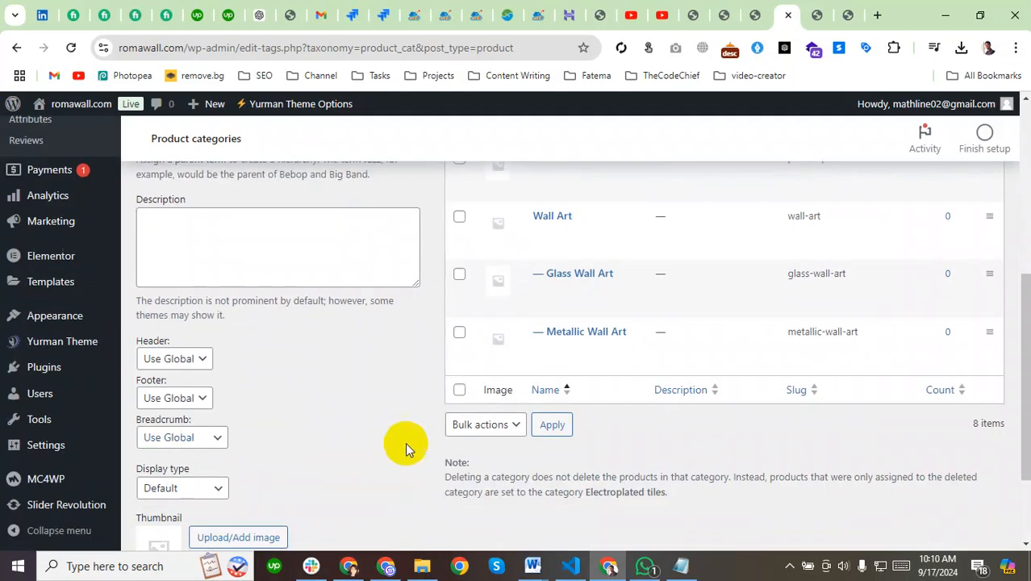
Open a blank new product form and switch to the beginning of the Word document "ps black and gold panel.docx"
scroll(340, 454, "up", 4)
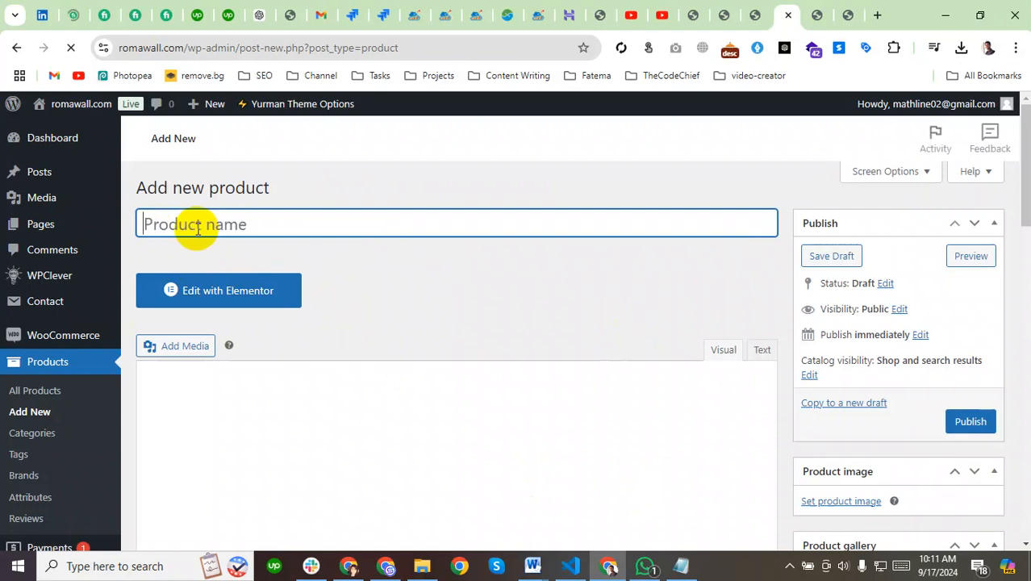
mouse_move(531, 567)
left_click(642, 493)
scroll(514, 364, "up", 5)
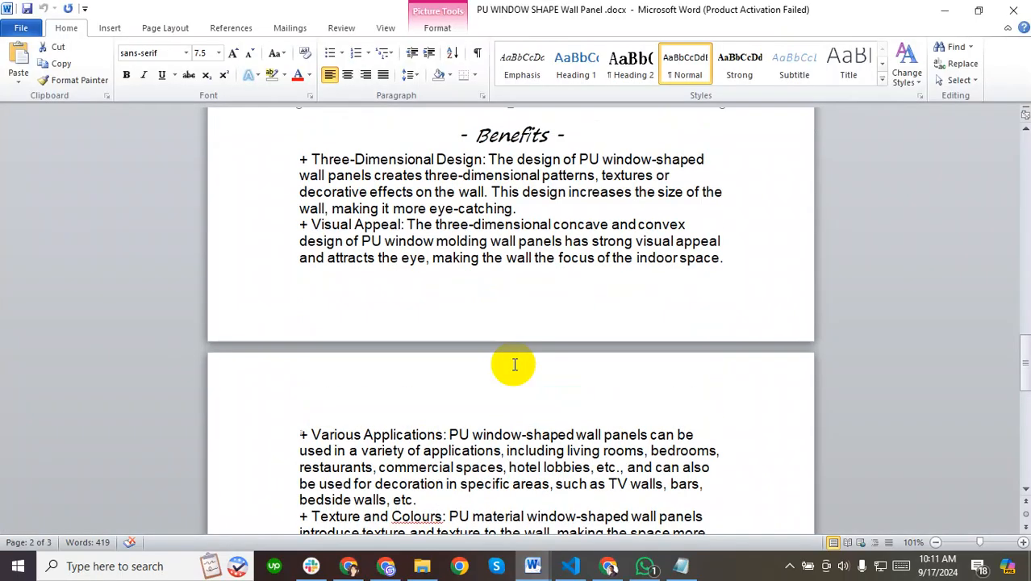
mouse_move(533, 566)
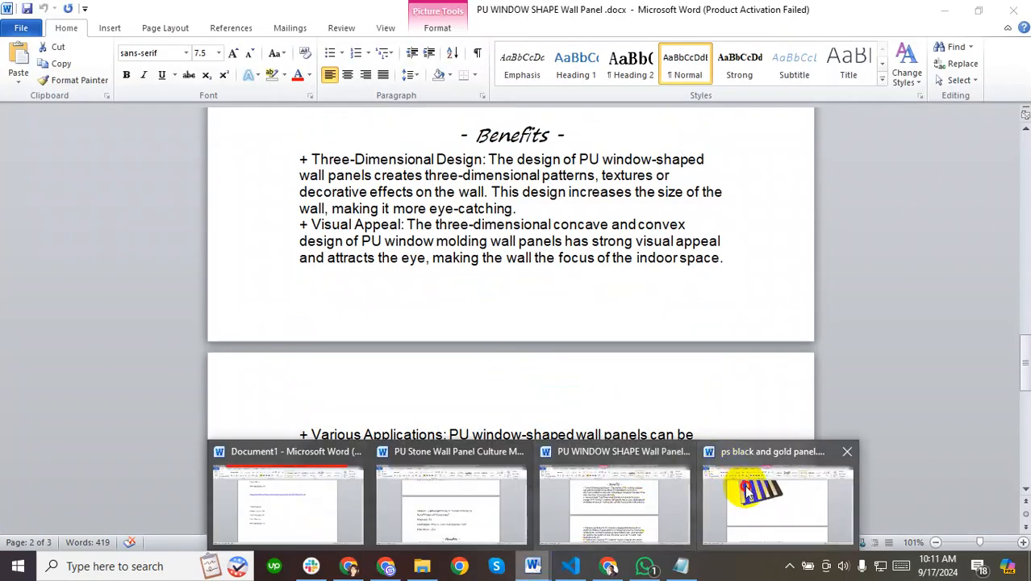
left_click(778, 497)
scroll(541, 237, "down", 5)
scroll(546, 230, "up", 3)
scroll(543, 229, "up", 7)
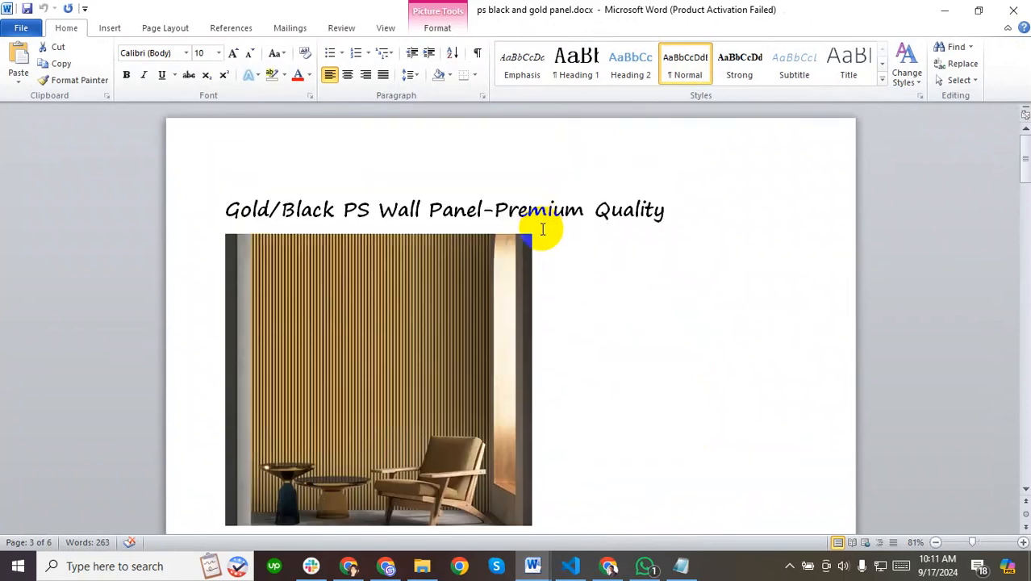
Copy the heading "Gold/Black PS Wall Panel-Premium Quality" from the Word document into the new product's name
left_click_drag(218, 208, 627, 216)
key("ctrl+c")
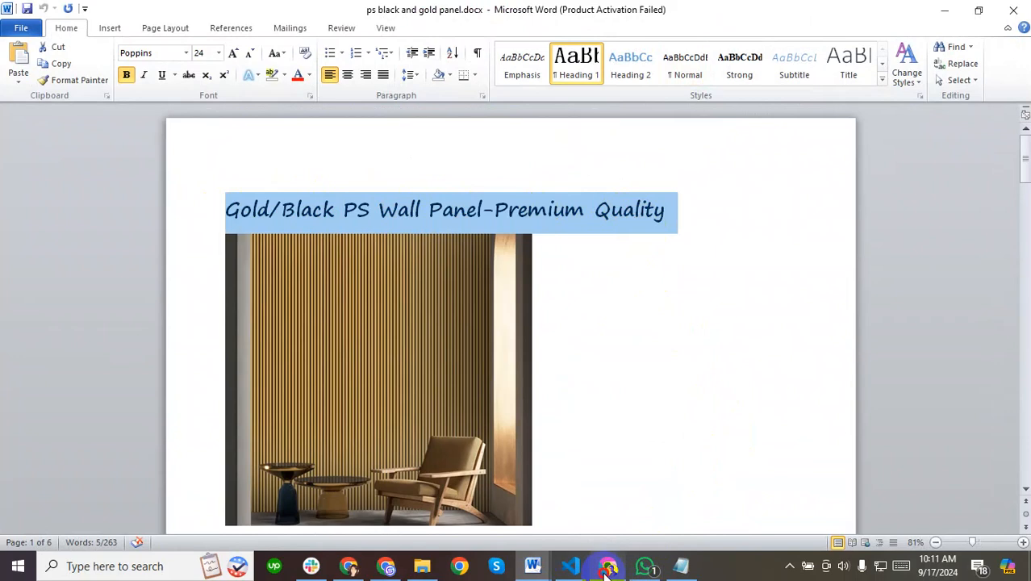
left_click(607, 568)
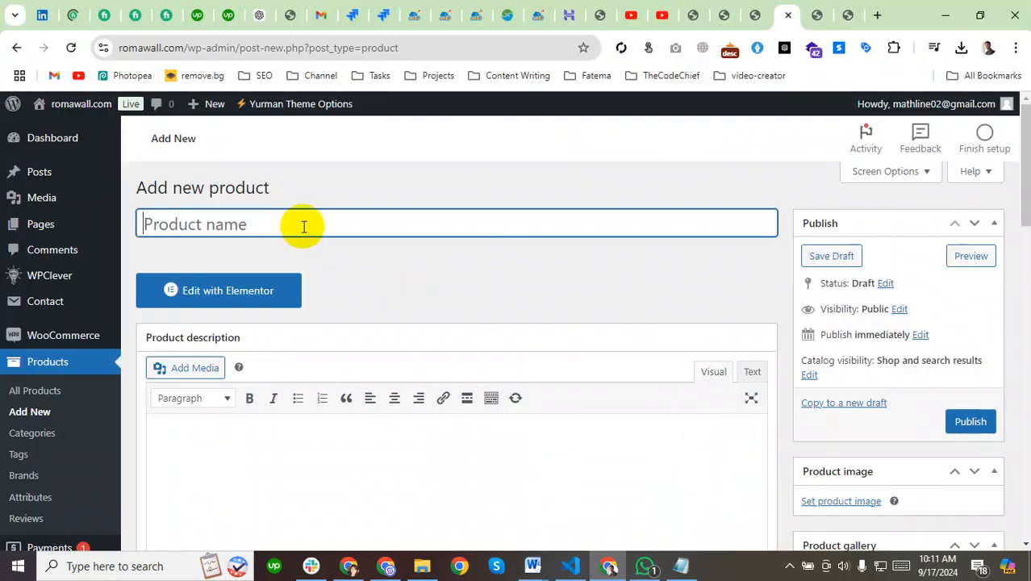
right_click(182, 230)
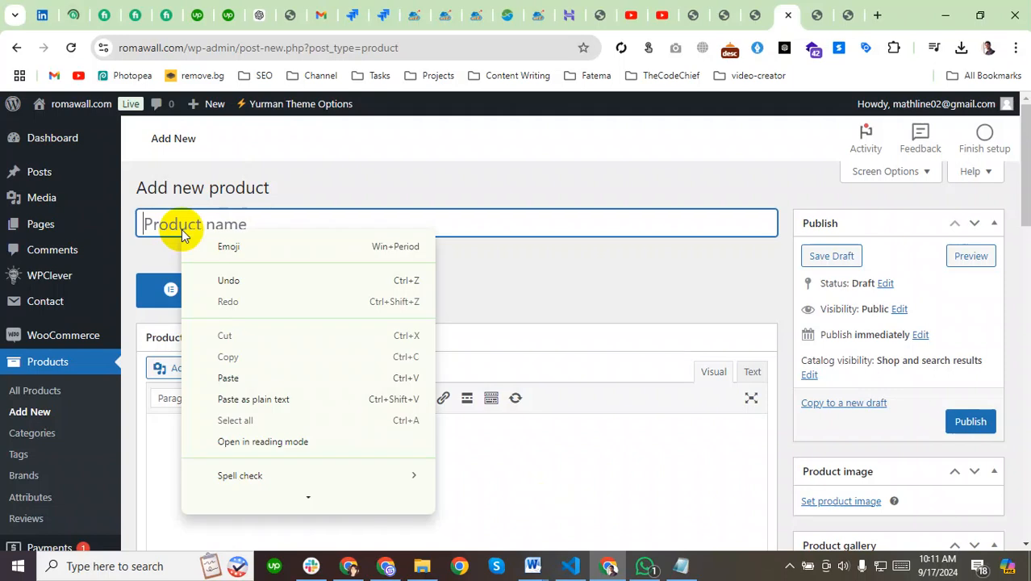
left_click(225, 377)
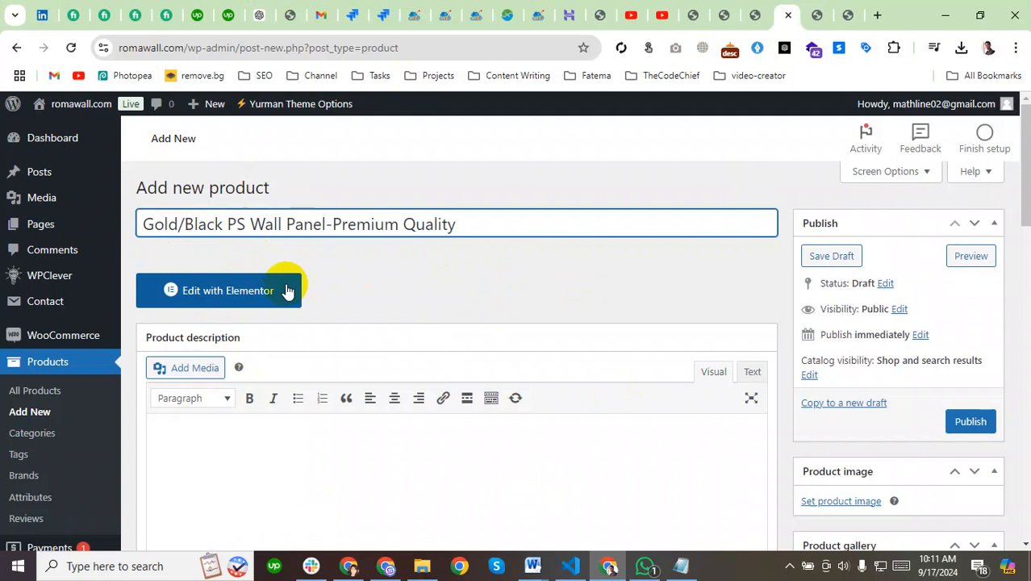
Examine the images, description and dimension tables in the Word document "ps black and gold panel.docx", and return to the new product form
scroll(287, 291, "down", 4)
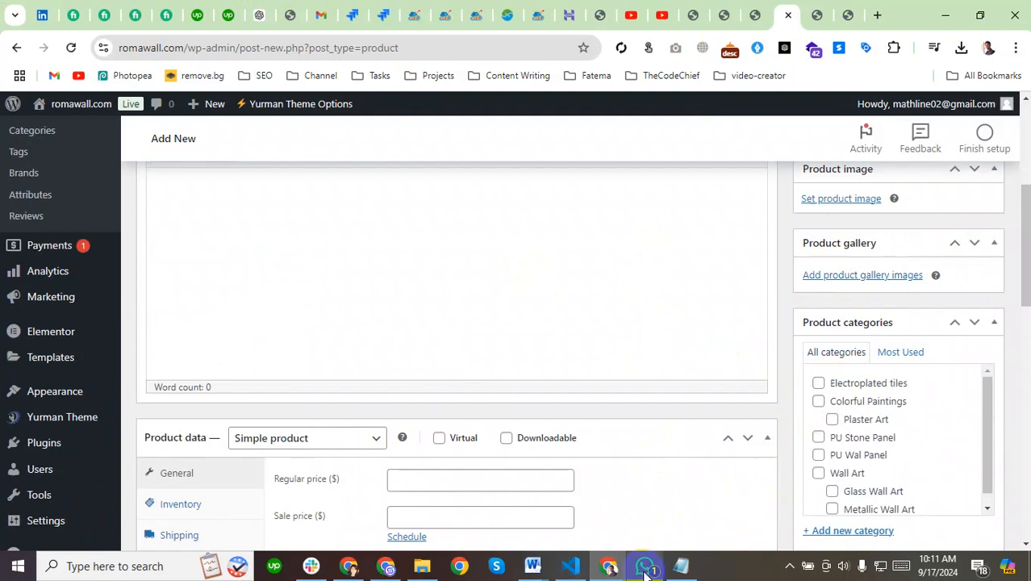
mouse_move(563, 575)
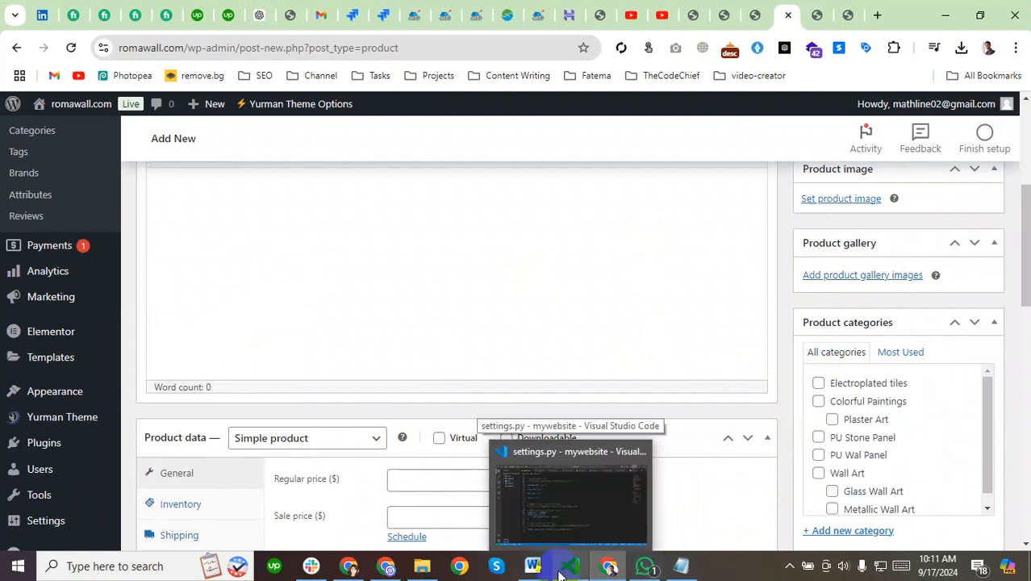
mouse_move(533, 566)
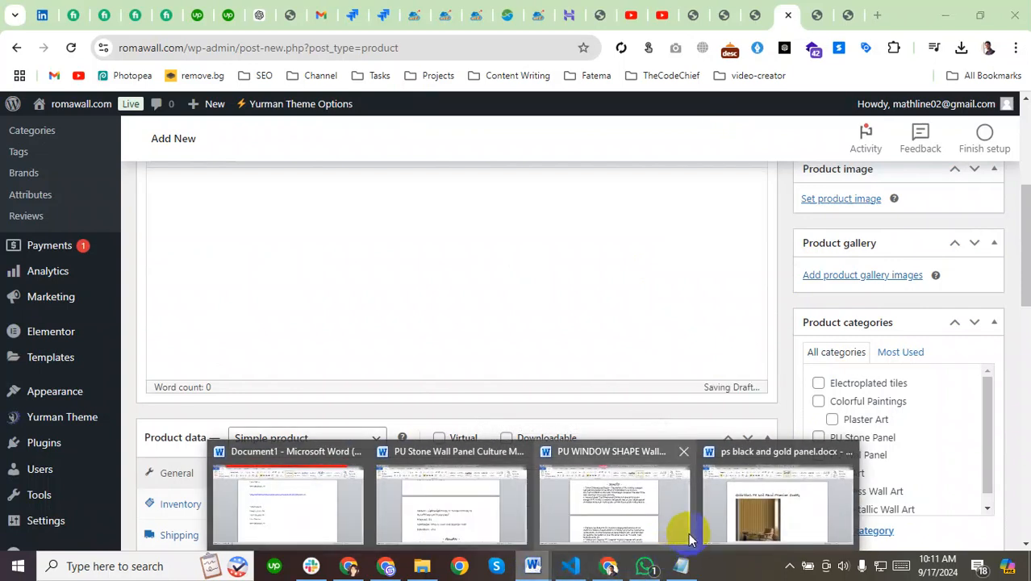
left_click(778, 486)
scroll(429, 320, "down", 14)
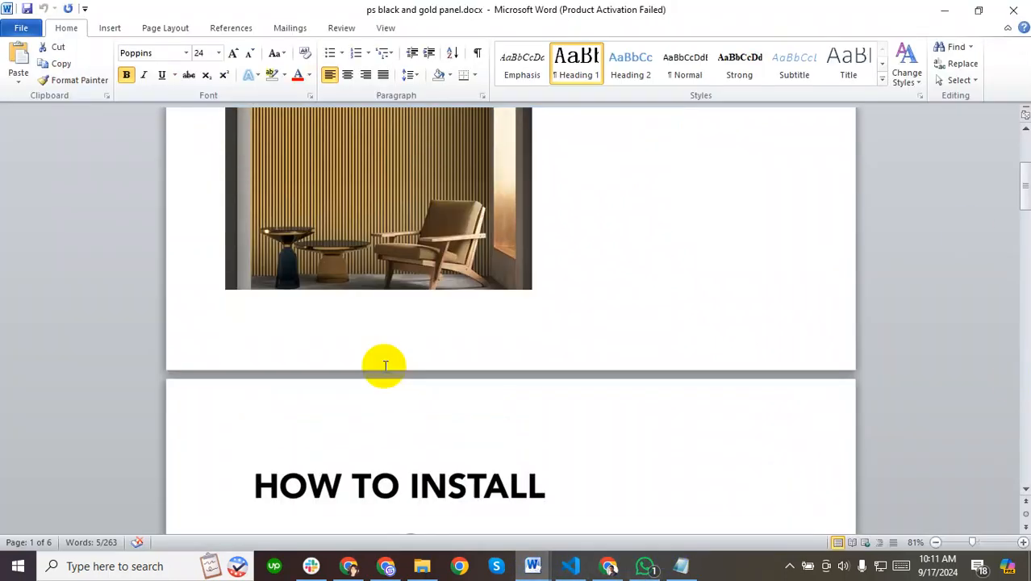
scroll(330, 369, "down", 15)
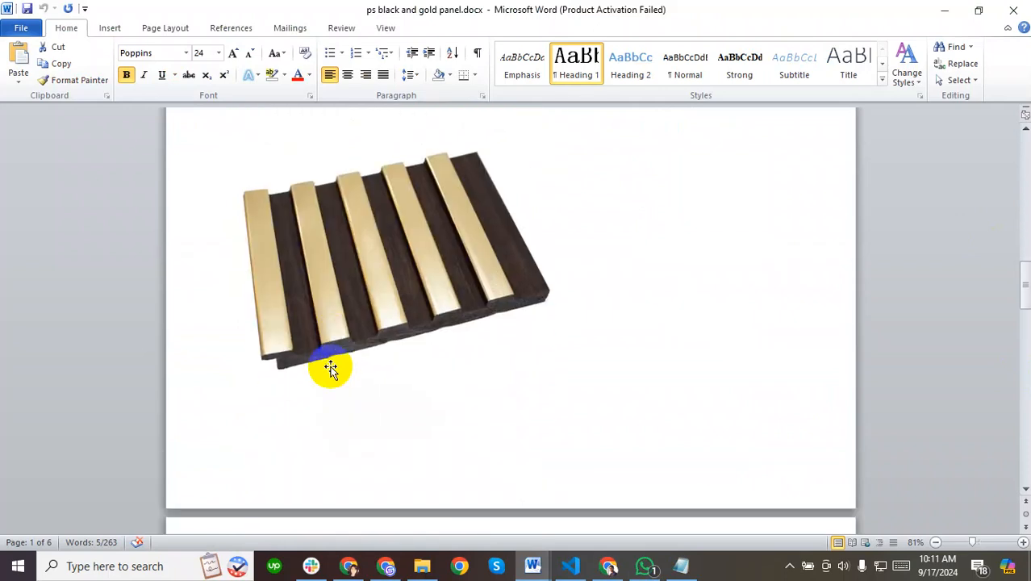
scroll(332, 369, "down", 18)
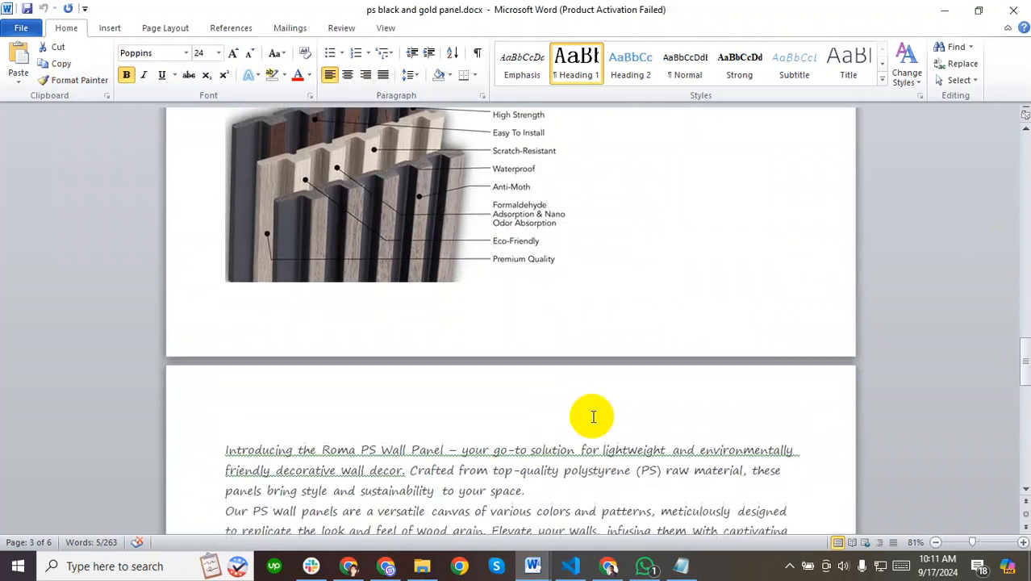
scroll(260, 368, "down", 5)
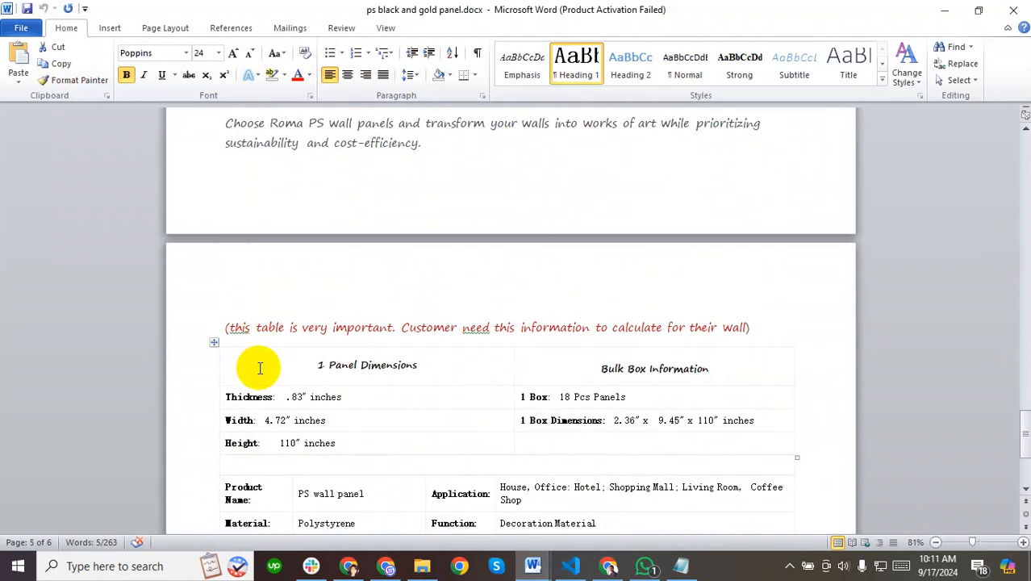
scroll(260, 368, "down", 5)
scroll(260, 368, "up", 3)
scroll(259, 368, "down", 2)
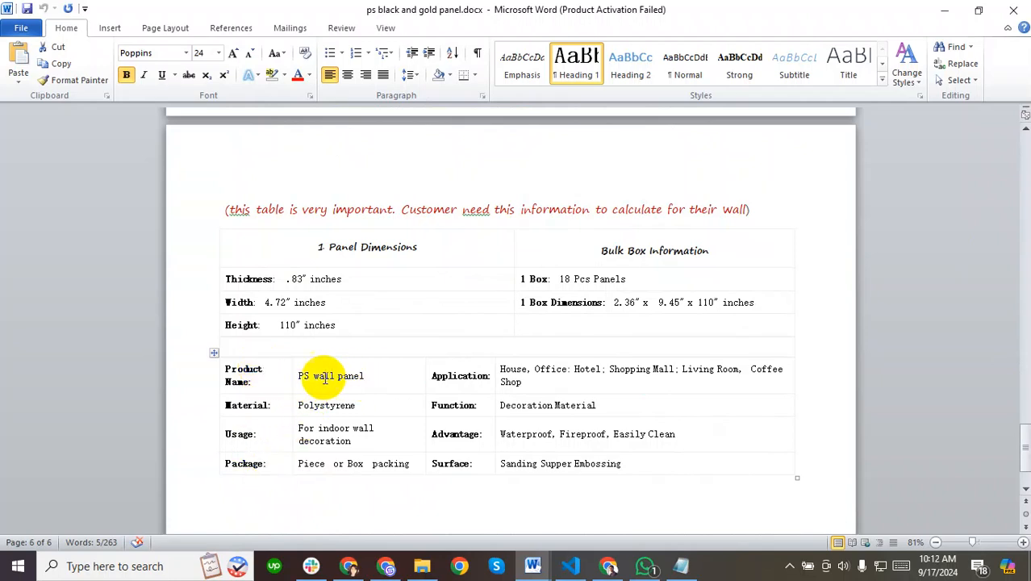
left_click(937, 11)
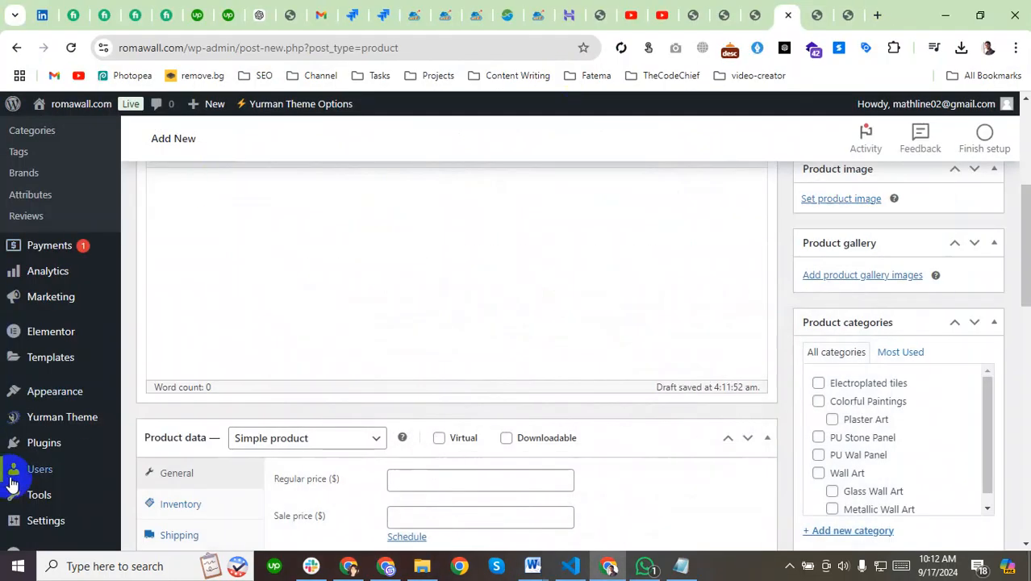
Assign the new product to the category PU Wal Panel
scroll(882, 352, "down", 3)
scroll(862, 329, "up", 1)
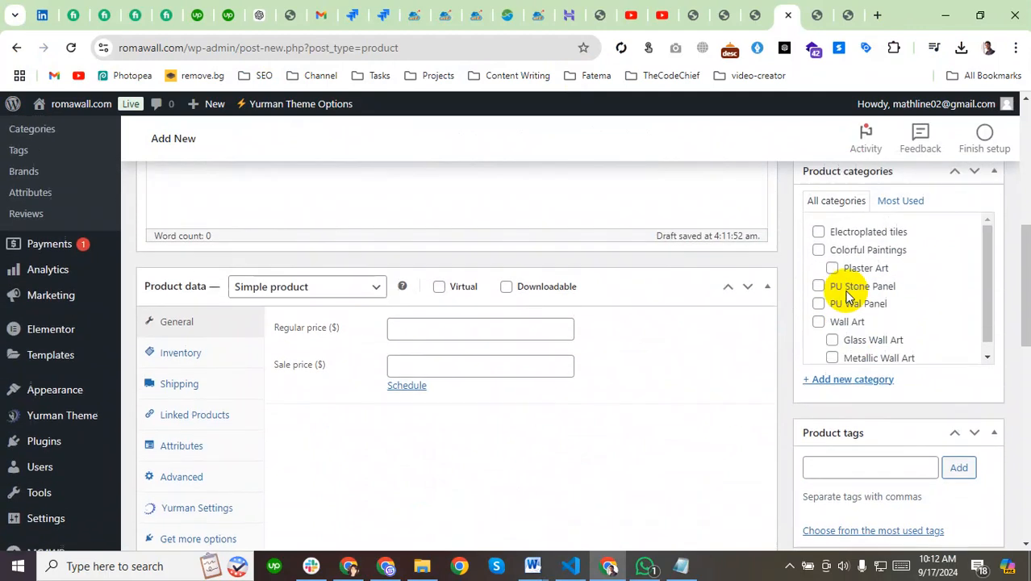
left_click(819, 305)
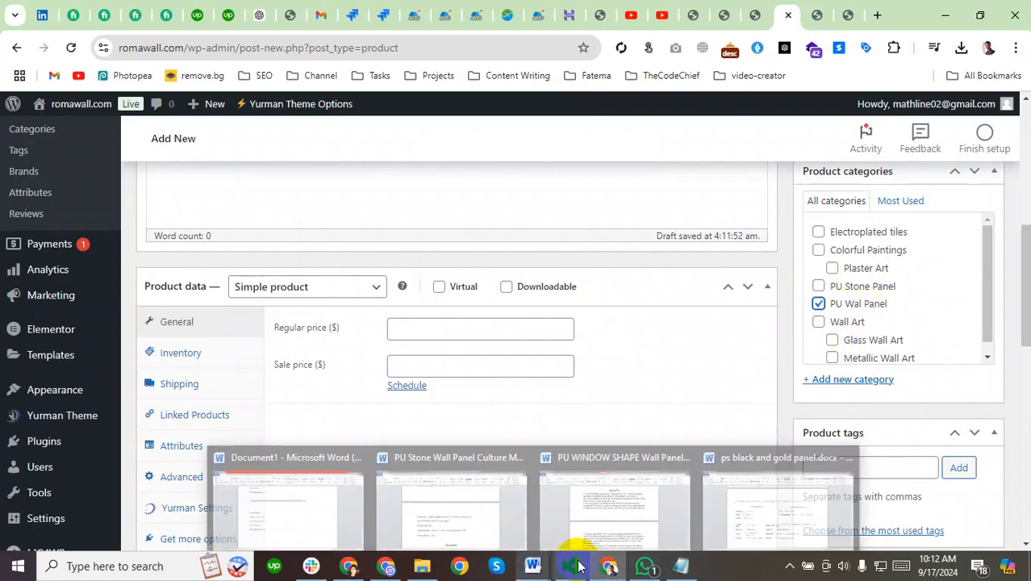
Copy the category name "PS Wall Panel" from the client's WhatsApp category list and return to the new product form
left_click(650, 570)
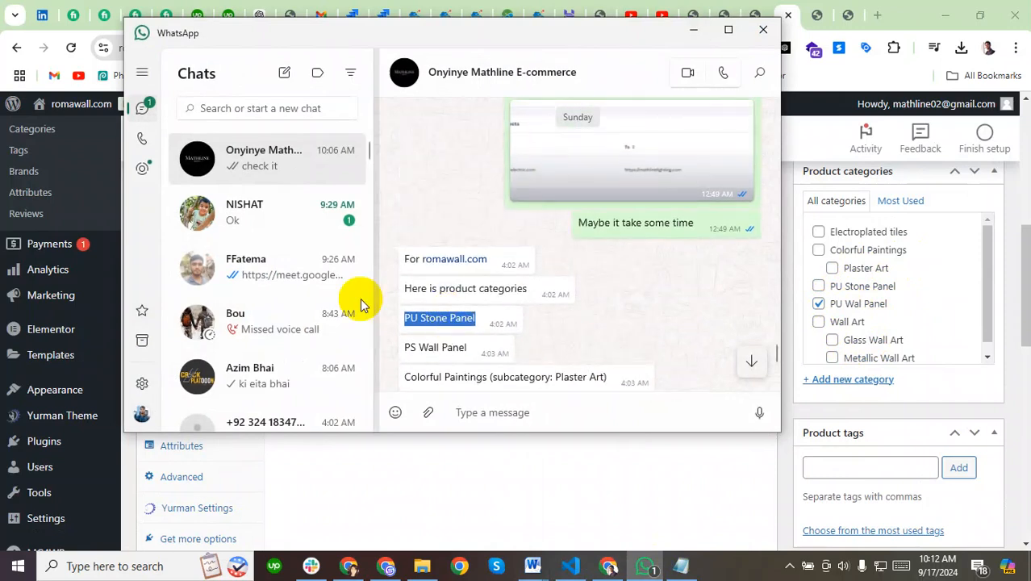
left_click_drag(407, 347, 445, 354)
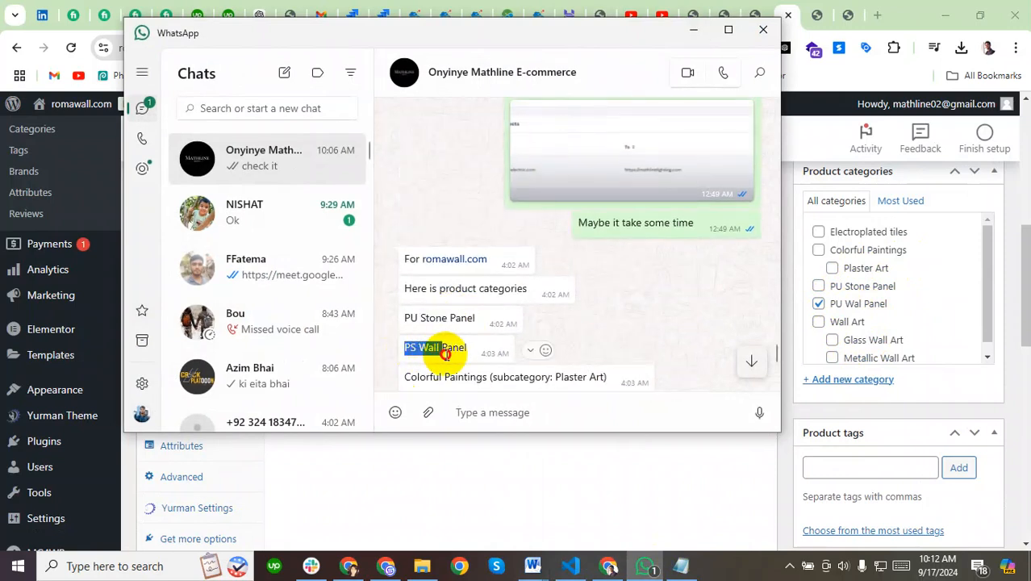
right_click(444, 349)
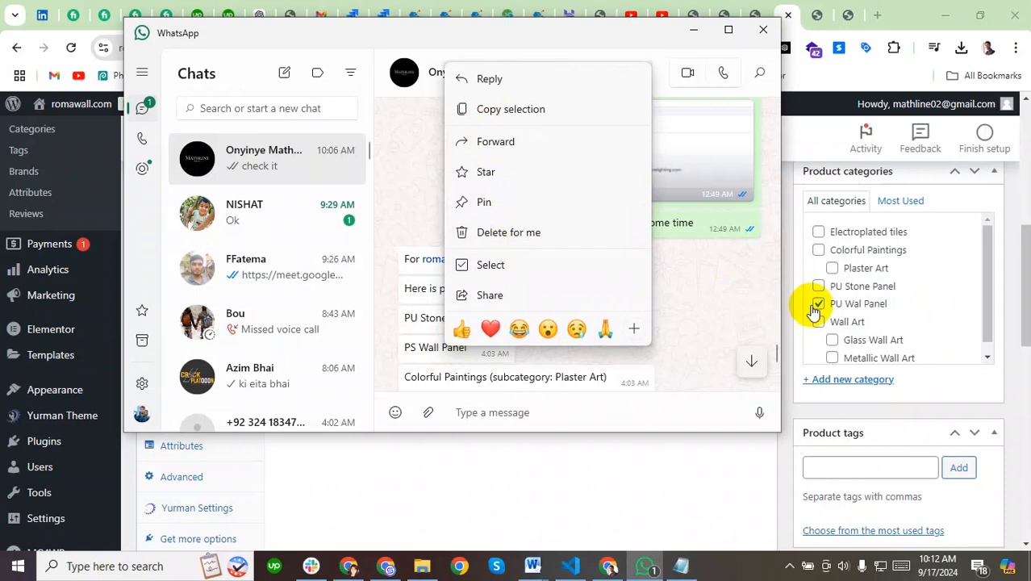
left_click(502, 109)
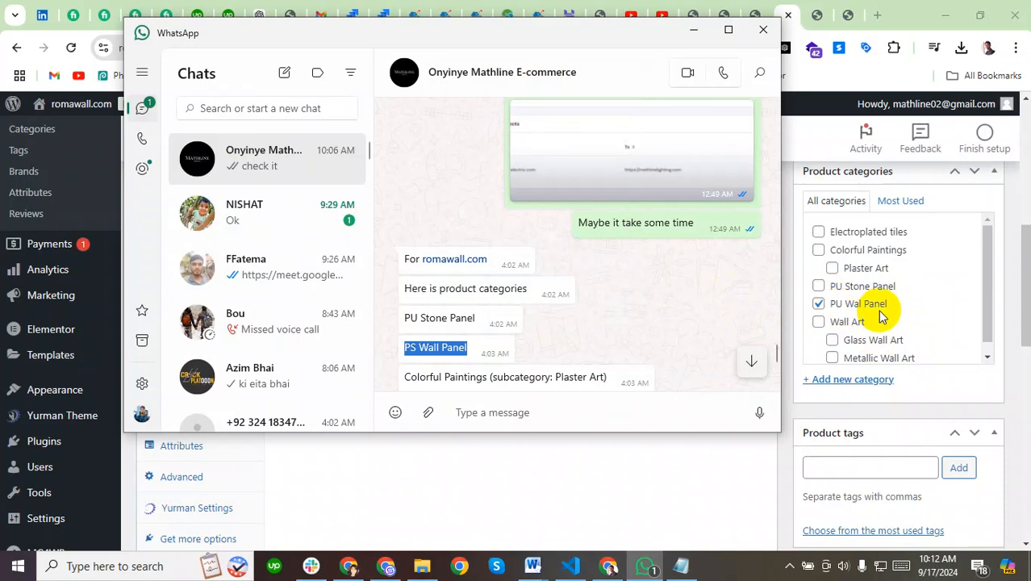
left_click(773, 16)
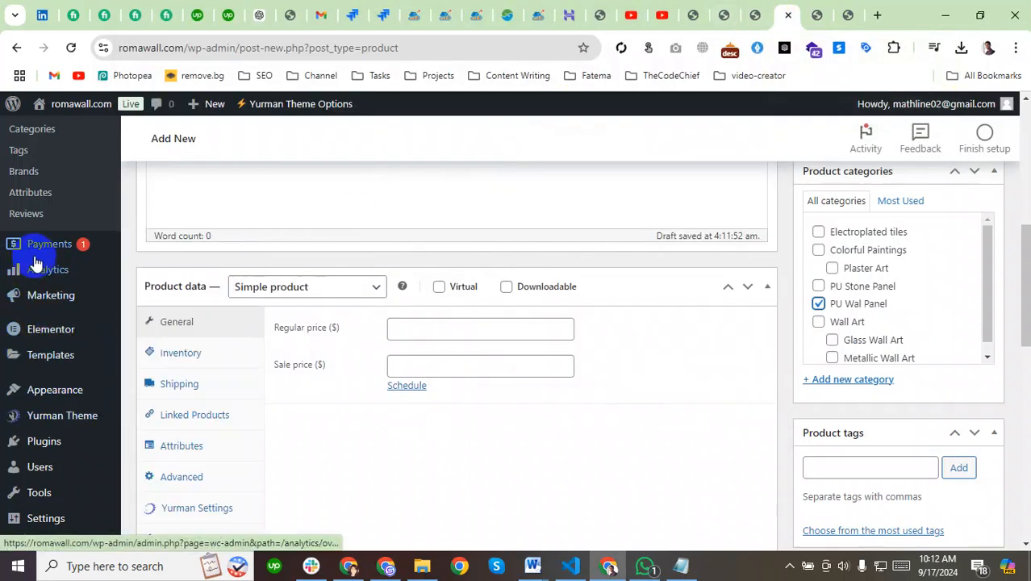
Open the PU Wal Panel category for editing from the product categories and rename it to the copied "PS Wall Panel"
scroll(35, 264, "up", 2)
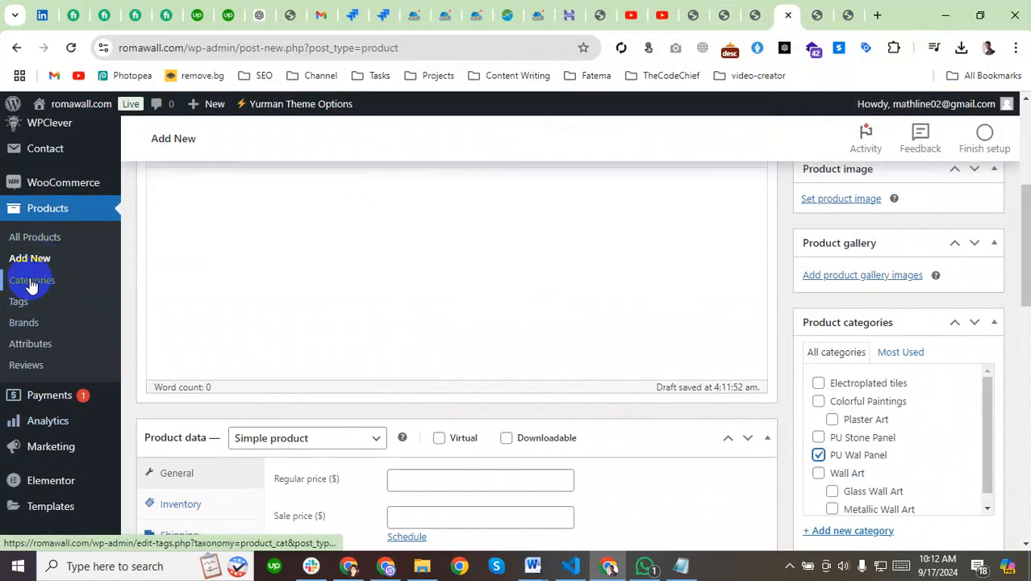
left_click(30, 284)
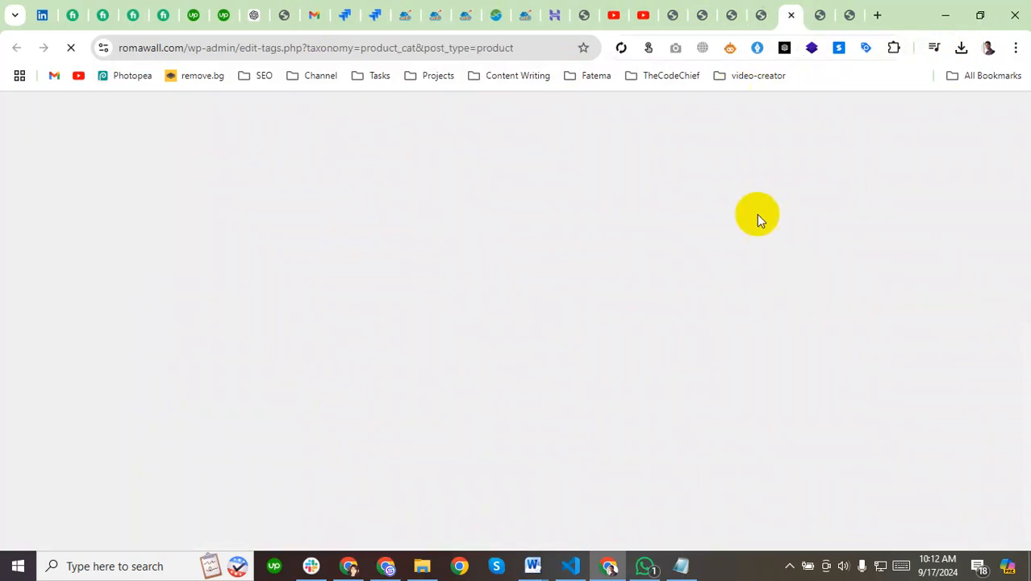
scroll(637, 250, "down", 2)
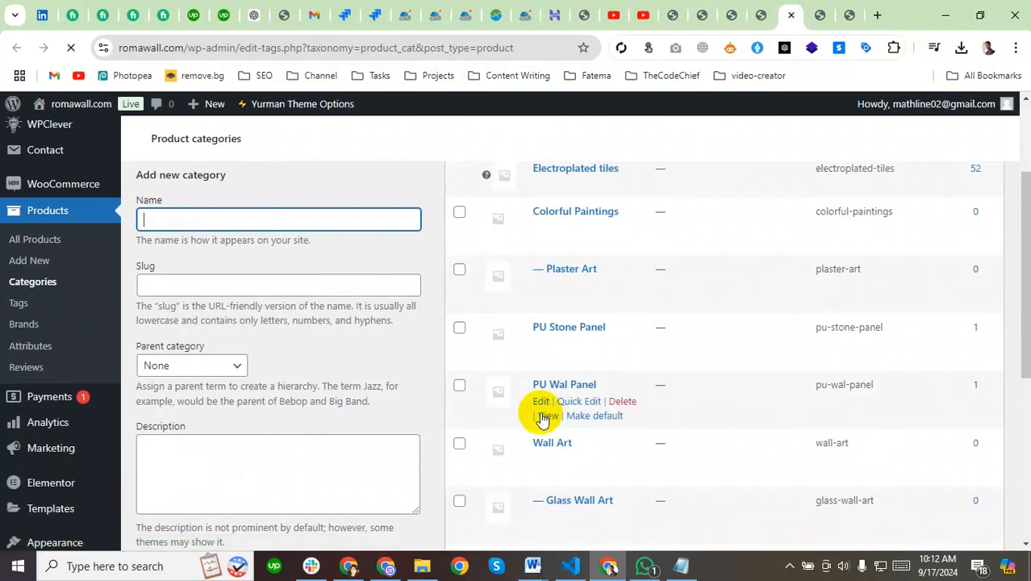
left_click(541, 402)
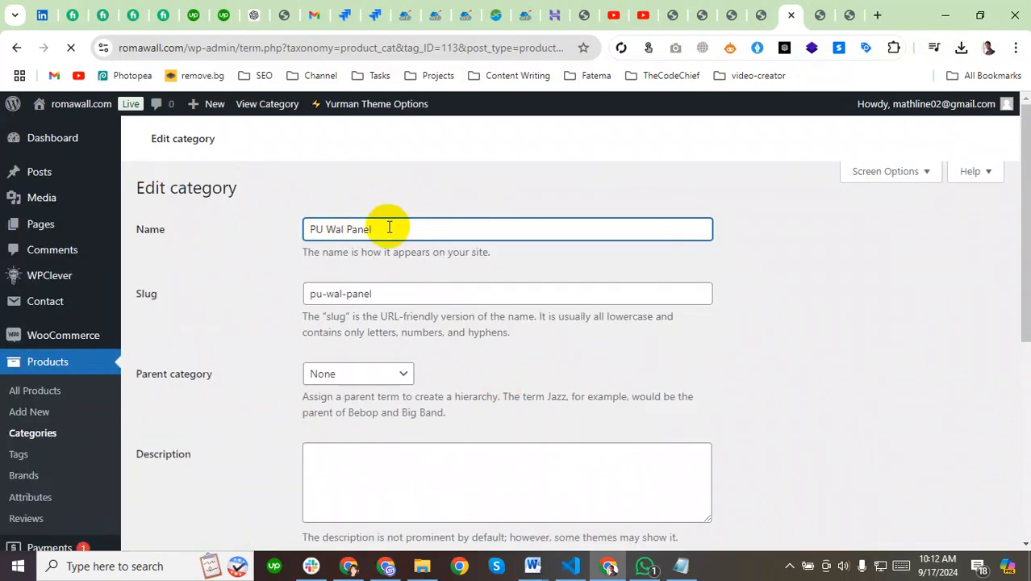
left_click_drag(387, 223, 327, 229)
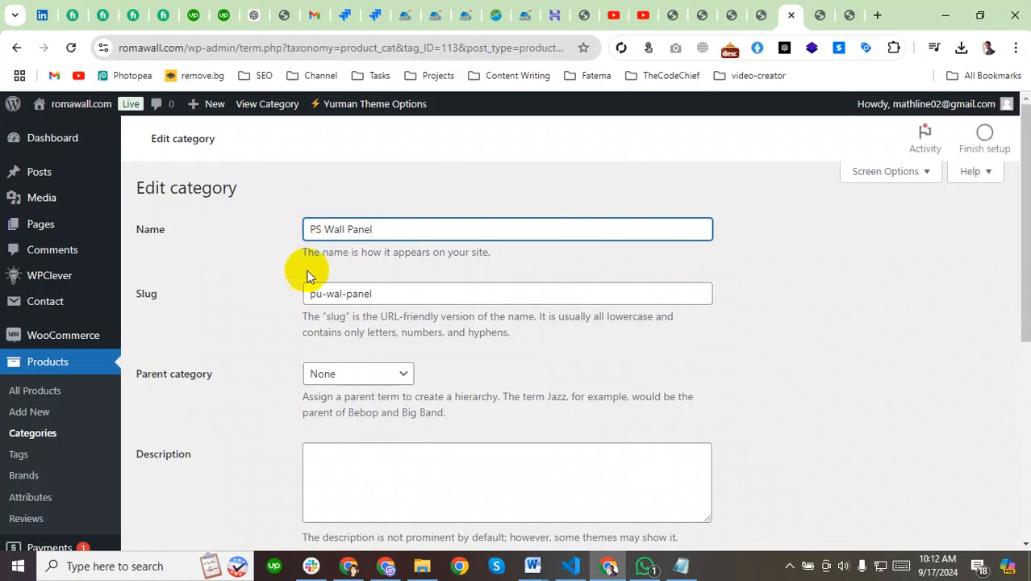
Replace the category's slug with "PS Wall Panel" and update the category
triple_click(376, 293)
type("PS Wall Panel")
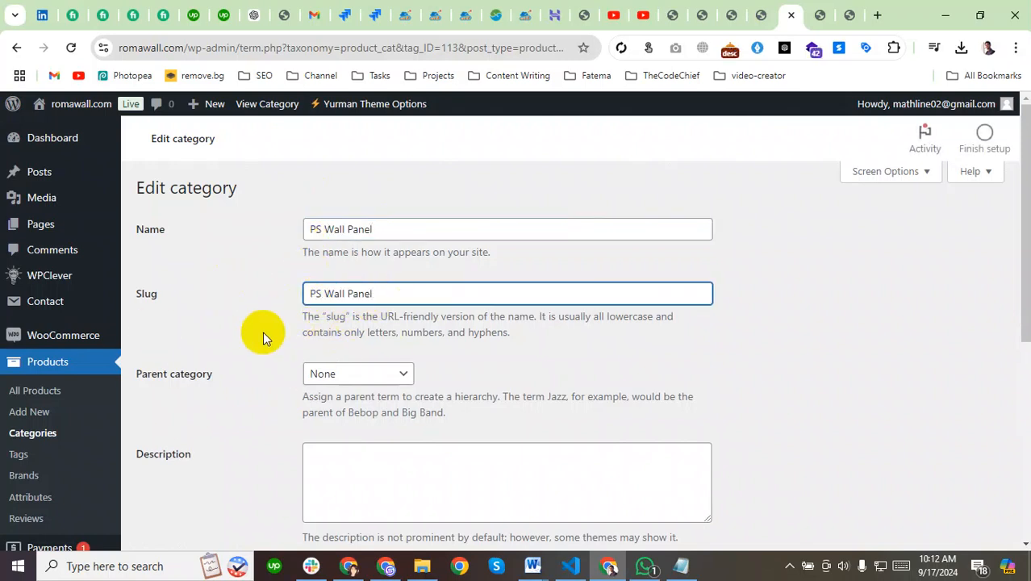
scroll(257, 343, "down", 5)
left_click(159, 457)
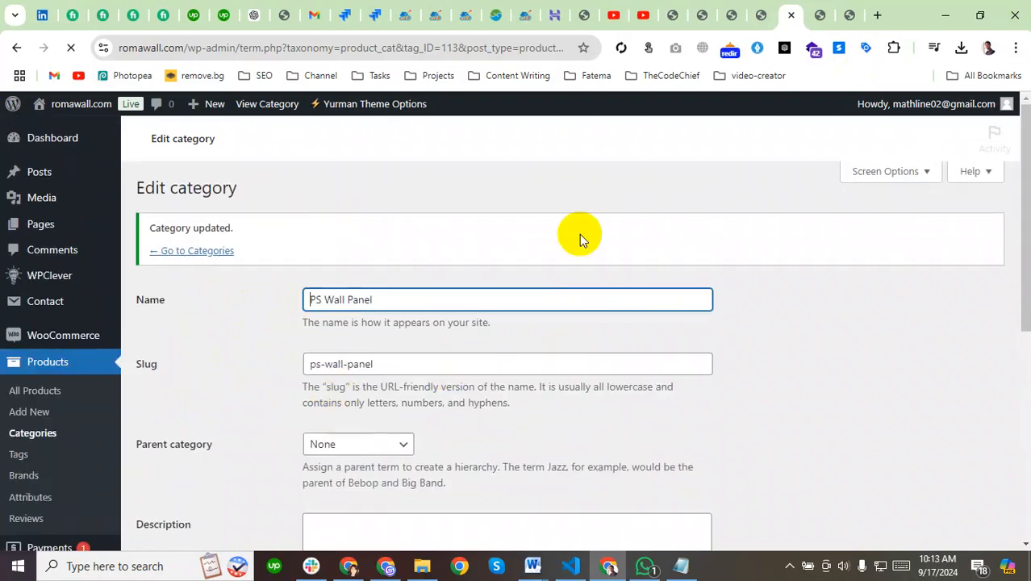
Return to the new product form, check its category list and reload the page as a blank form
left_click(736, 17)
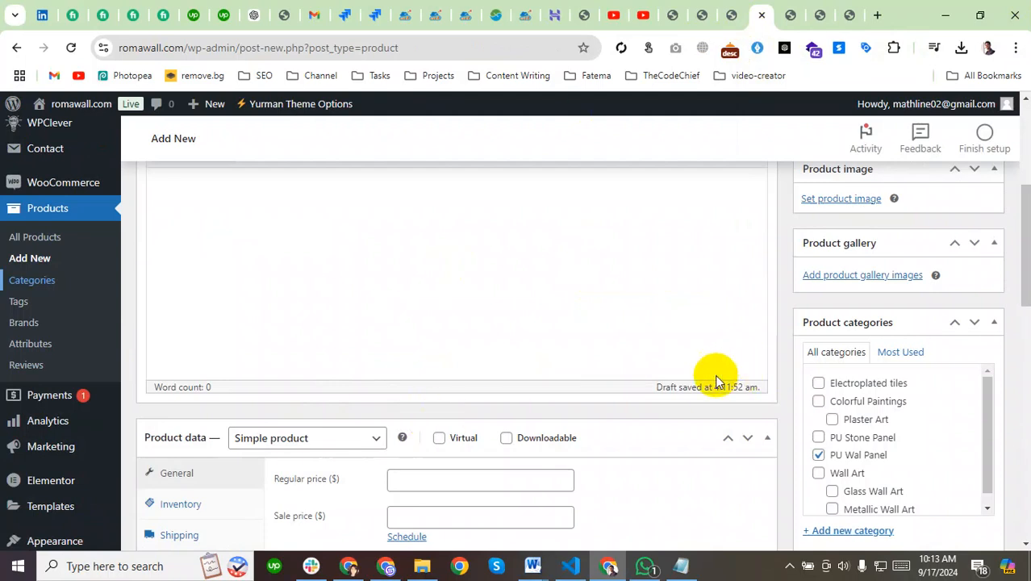
scroll(526, 386, "down", 4)
scroll(526, 392, "up", 8)
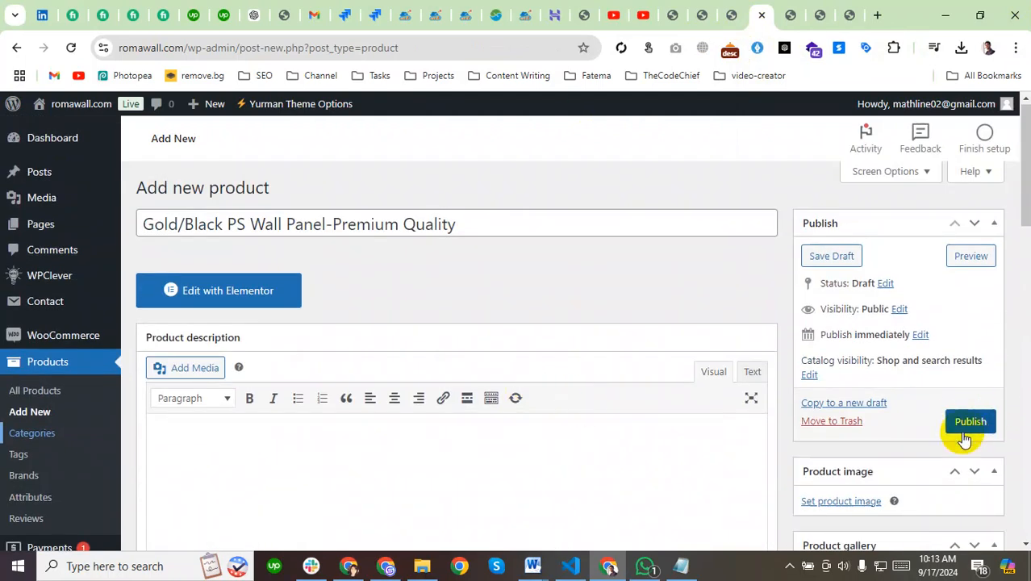
scroll(854, 360, "down", 5)
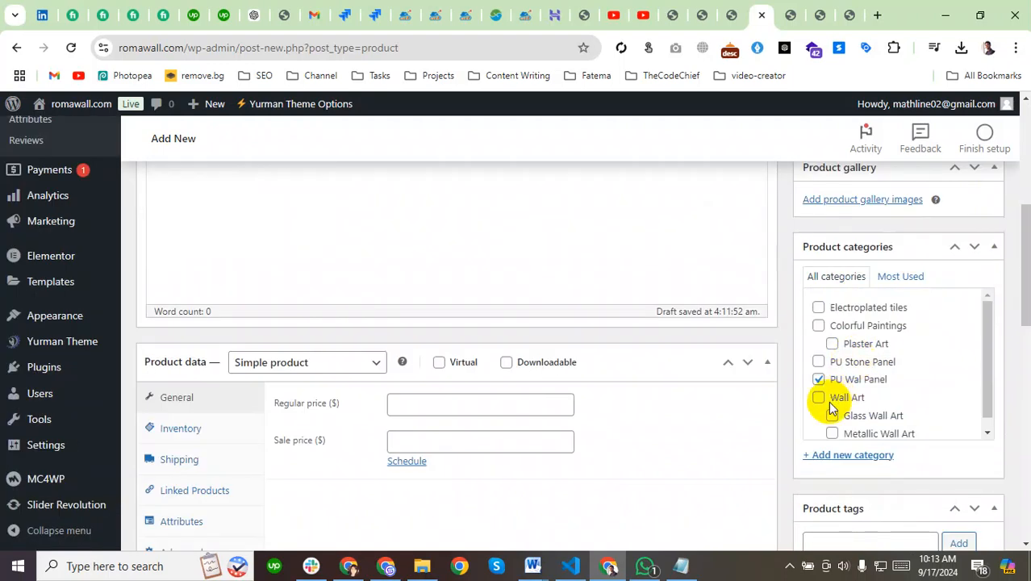
scroll(824, 380, "up", 10)
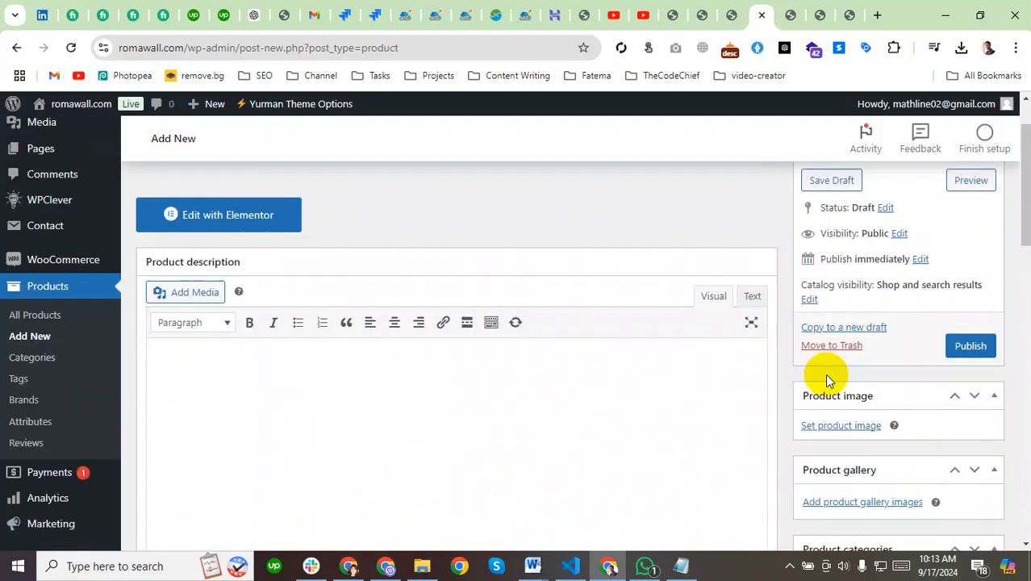
mouse_move(101, 100)
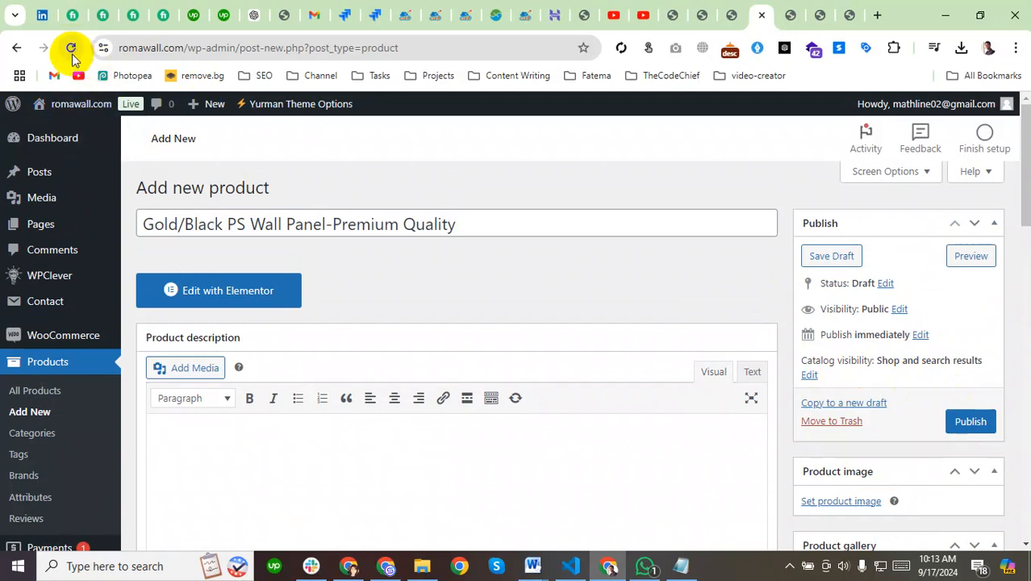
left_click(71, 48)
left_click(578, 149)
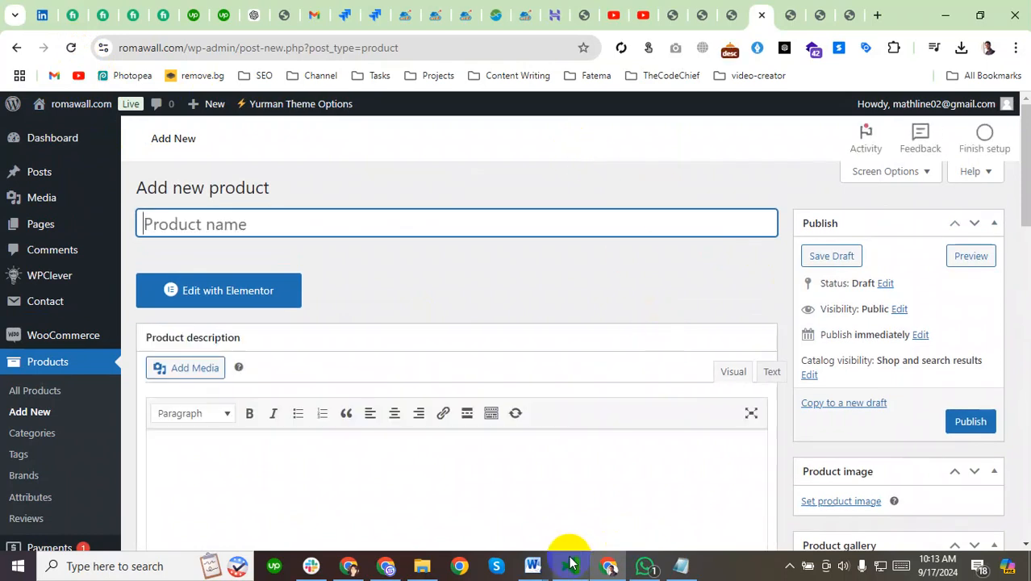
Copy the title "Gold/Black PS Wall Panel-Premium Quality" from the Word document and paste it as the new product's name
mouse_move(534, 569)
left_click(759, 502)
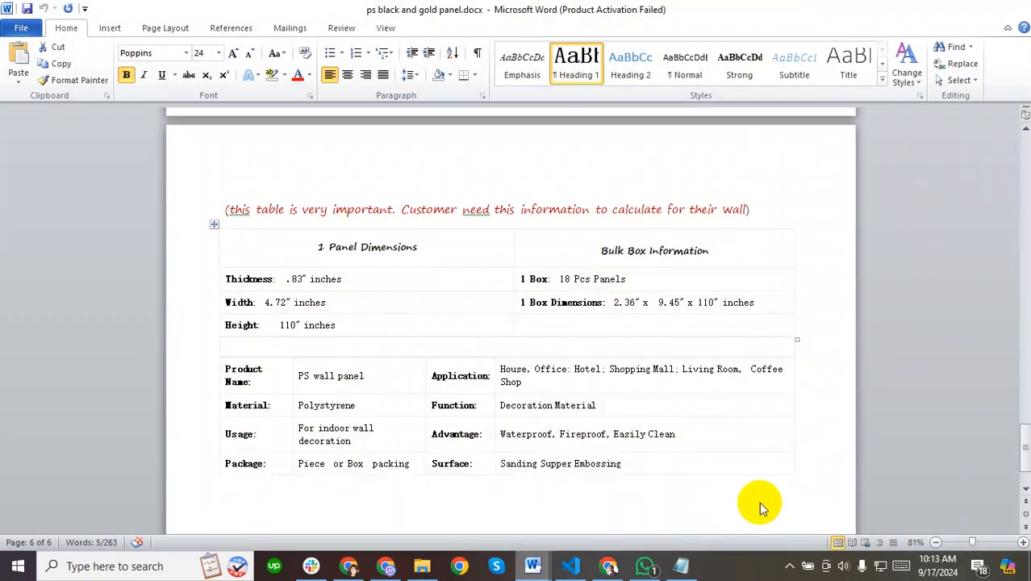
scroll(487, 310, "up", 15)
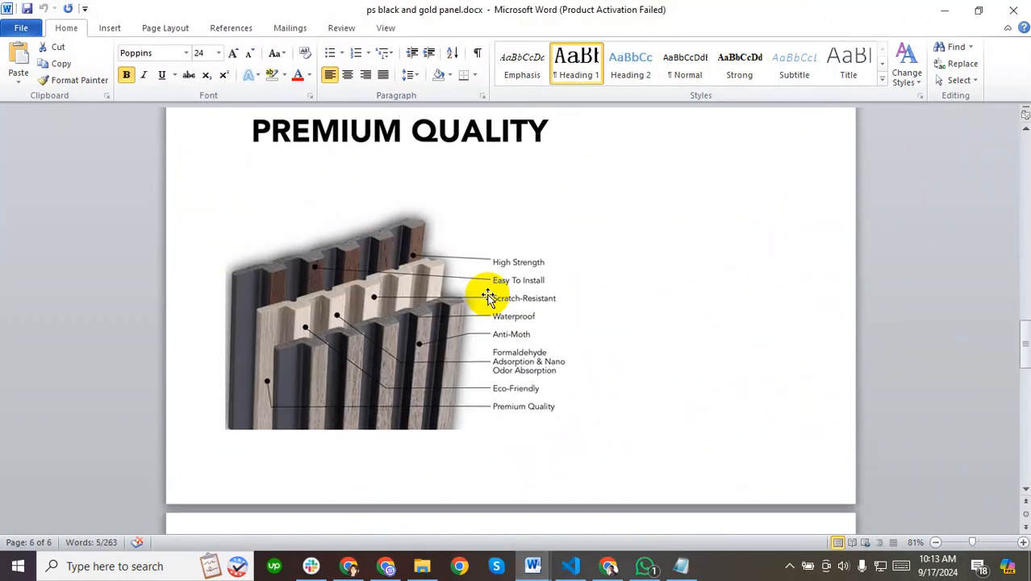
scroll(488, 295, "up", 15)
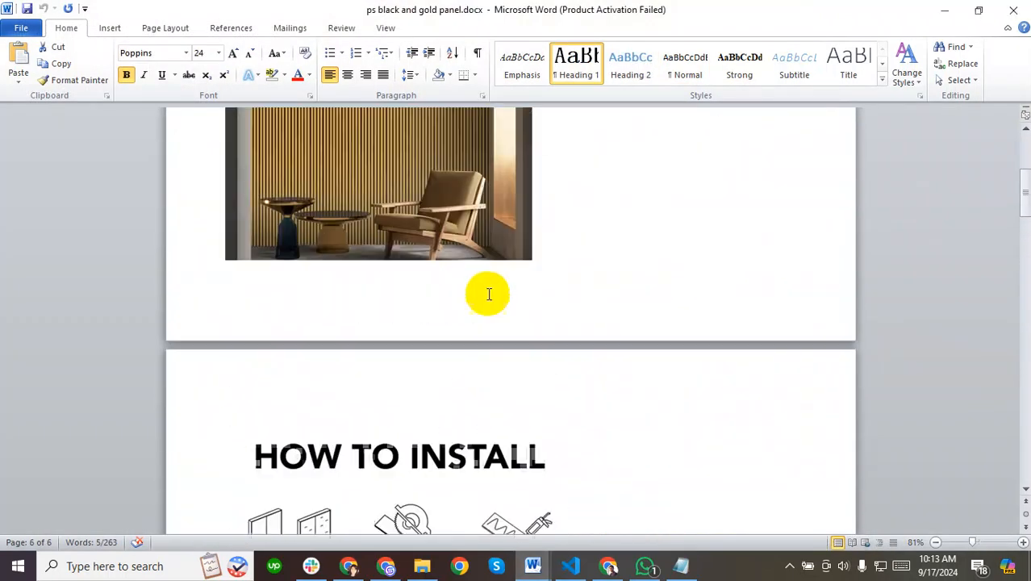
scroll(487, 294, "up", 1)
right_click(393, 210)
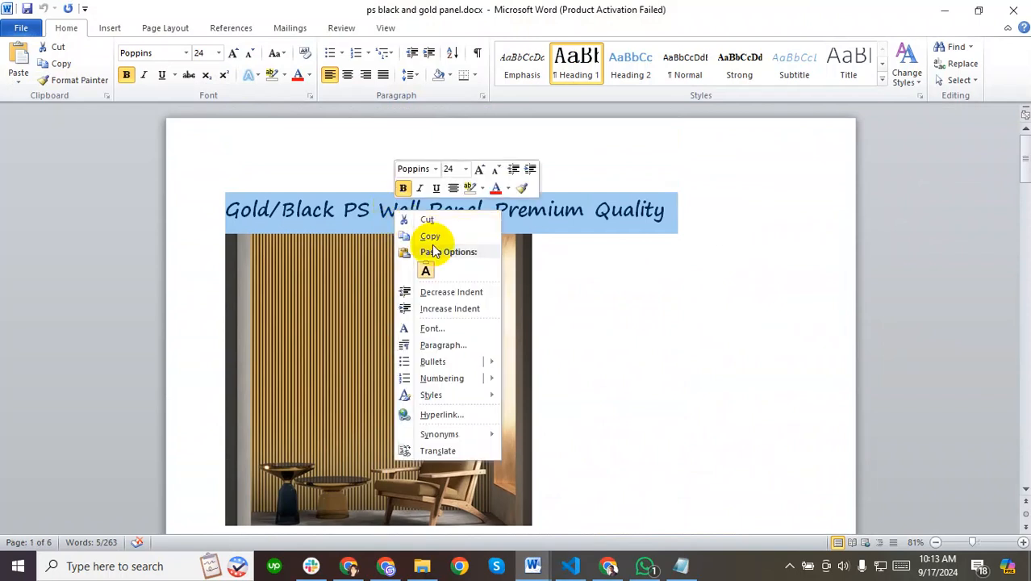
left_click(430, 236)
left_click(608, 566)
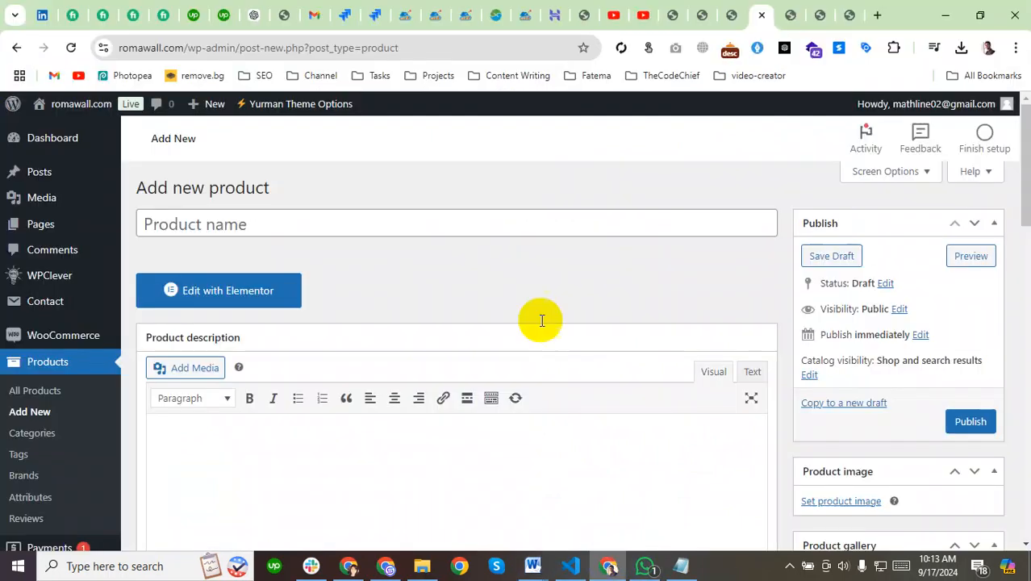
key("ctrl+v")
Assign the product to the PS Wall Panel category and look over the form's tags, brands and template settings
scroll(790, 379, "down", 9)
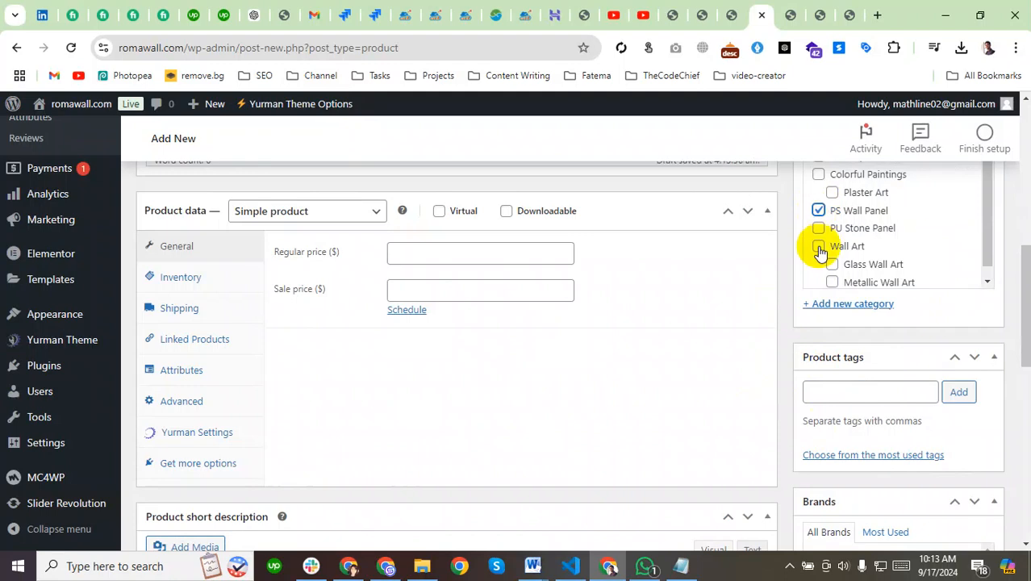
scroll(883, 411, "down", 3)
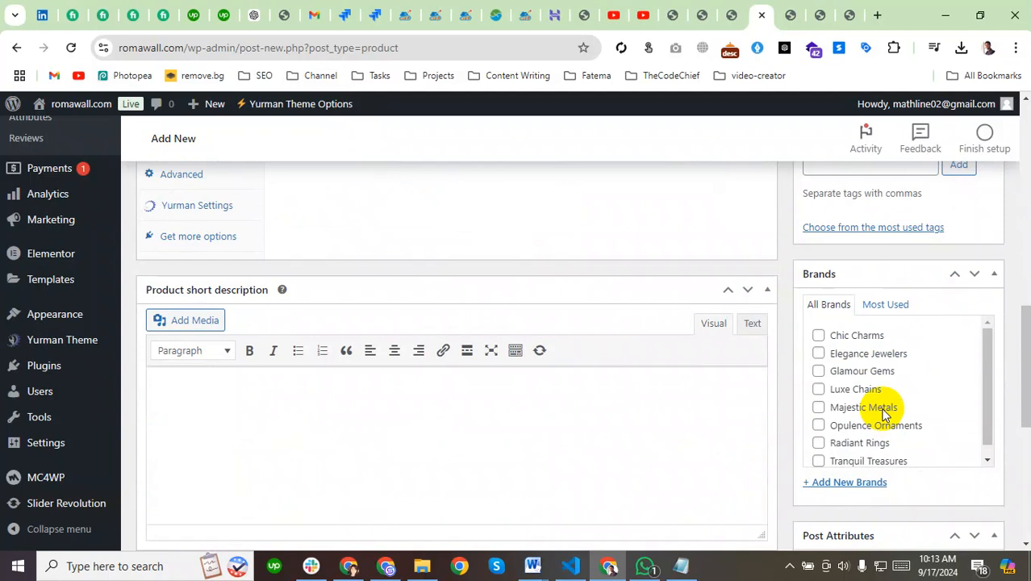
scroll(885, 411, "up", 5)
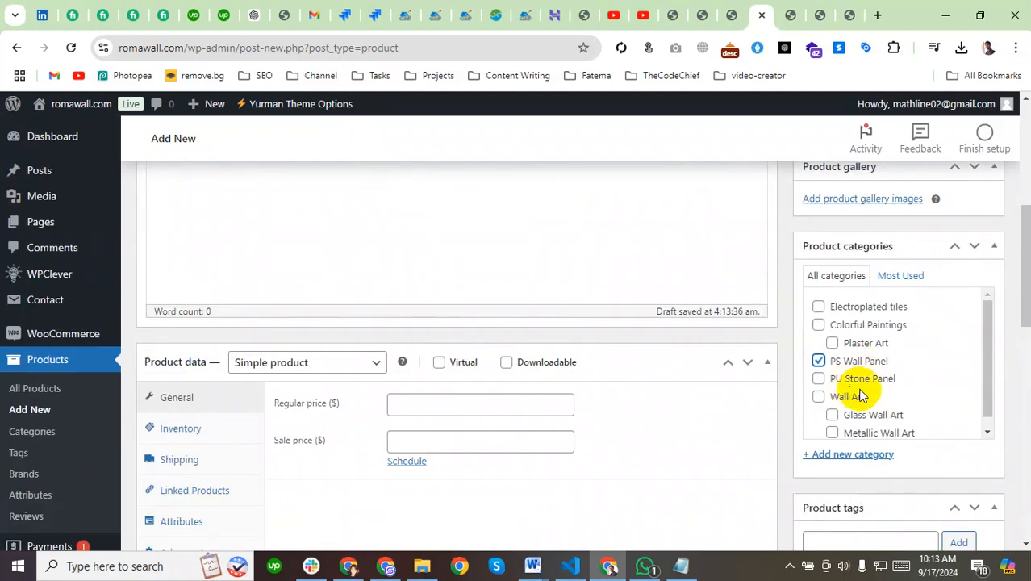
scroll(860, 396, "down", 4)
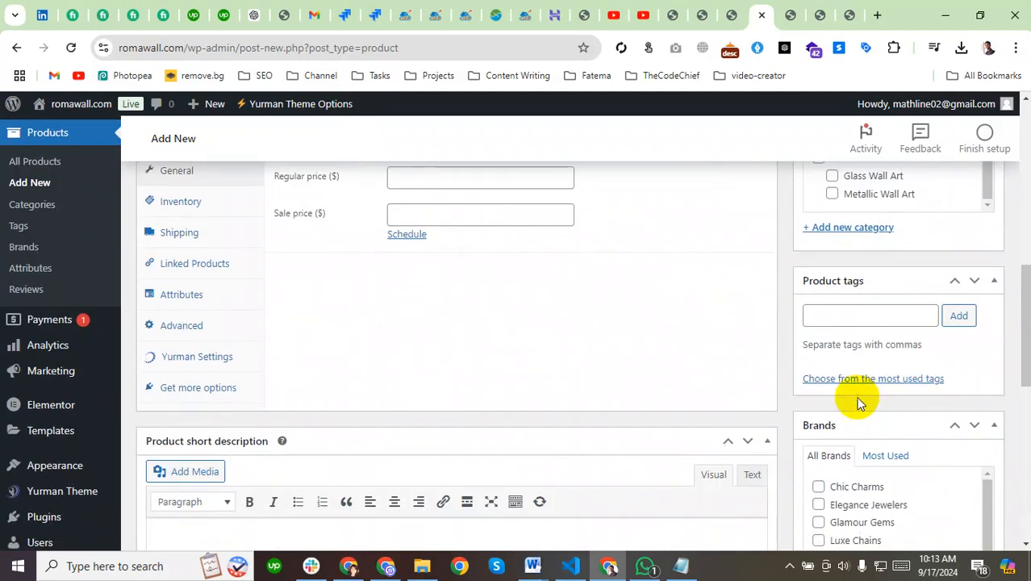
scroll(823, 367, "down", 4)
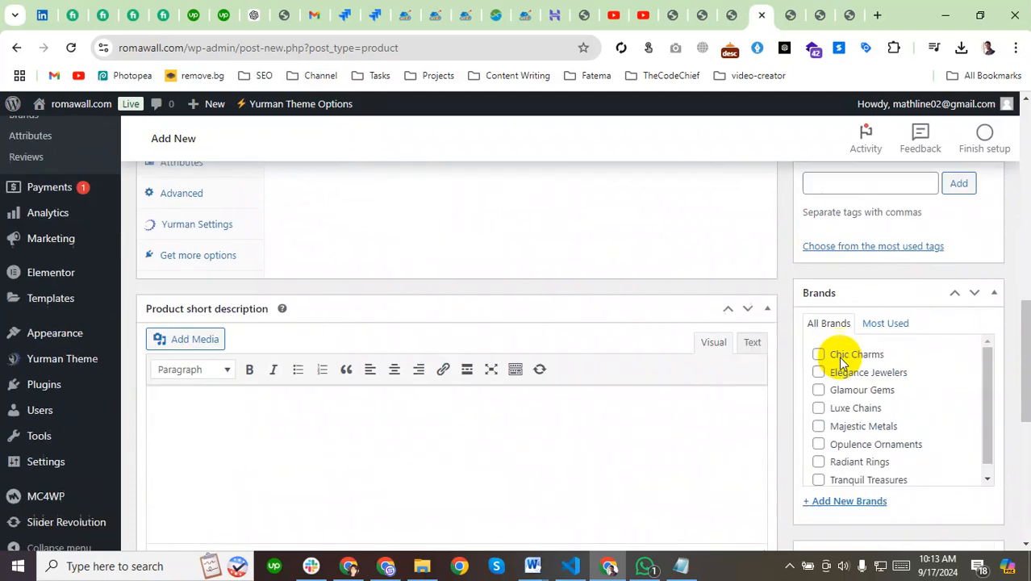
scroll(838, 379, "down", 4)
scroll(840, 402, "up", 4)
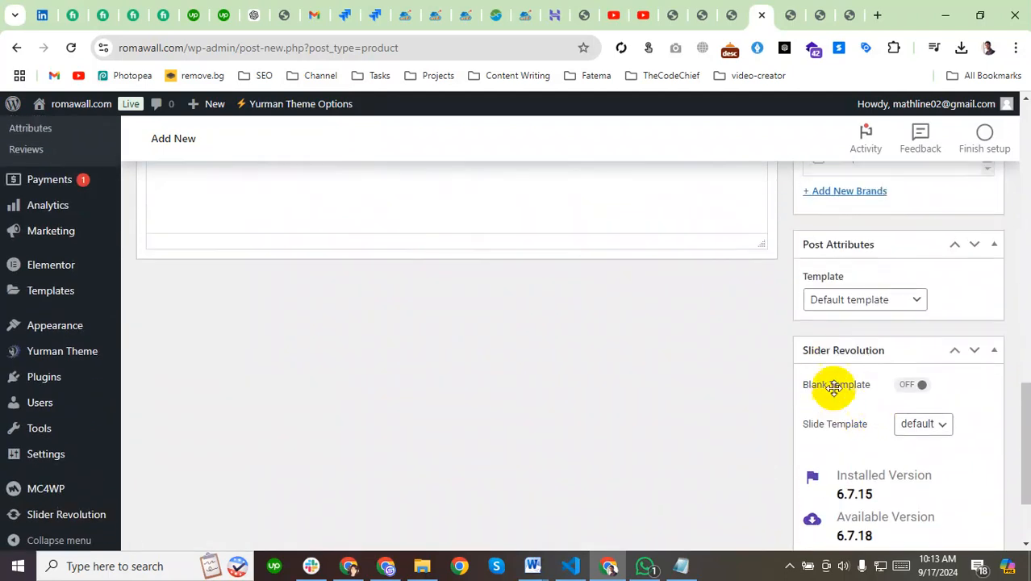
scroll(872, 428, "up", 4)
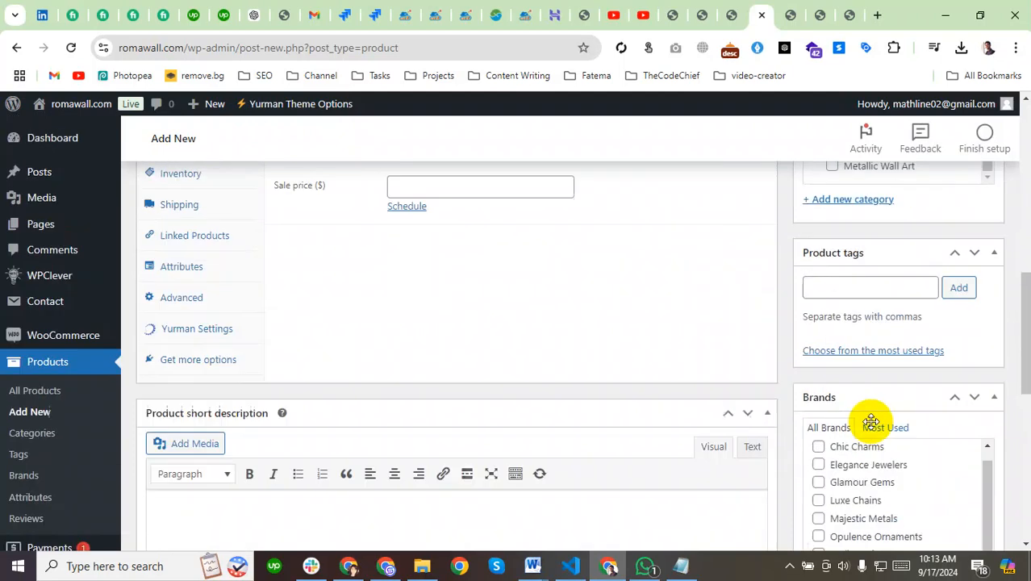
scroll(872, 421, "up", 3)
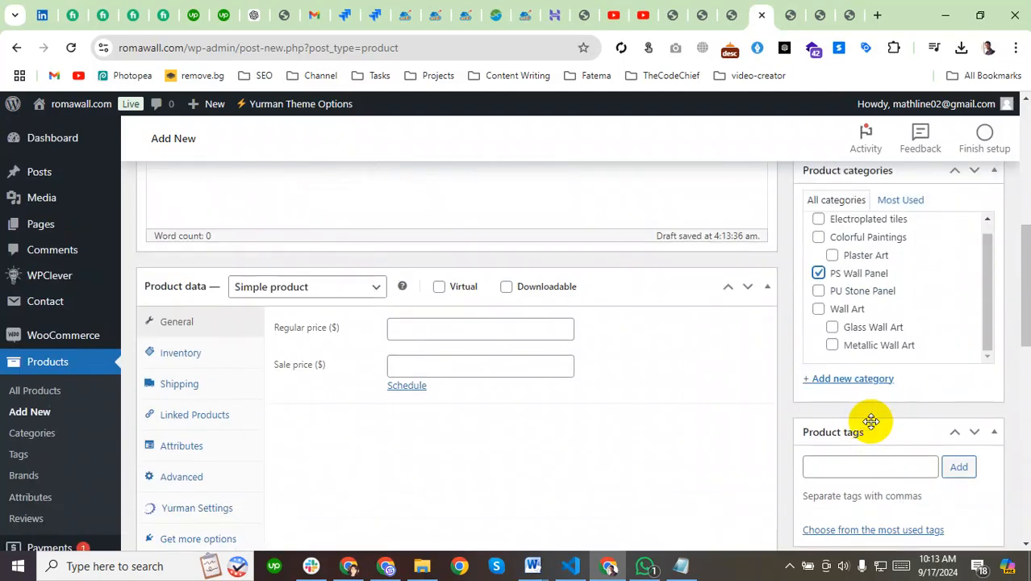
Check the first picture in the Word document and set the matching gold slatted wall image from the media library as product image
scroll(871, 422, "up", 4)
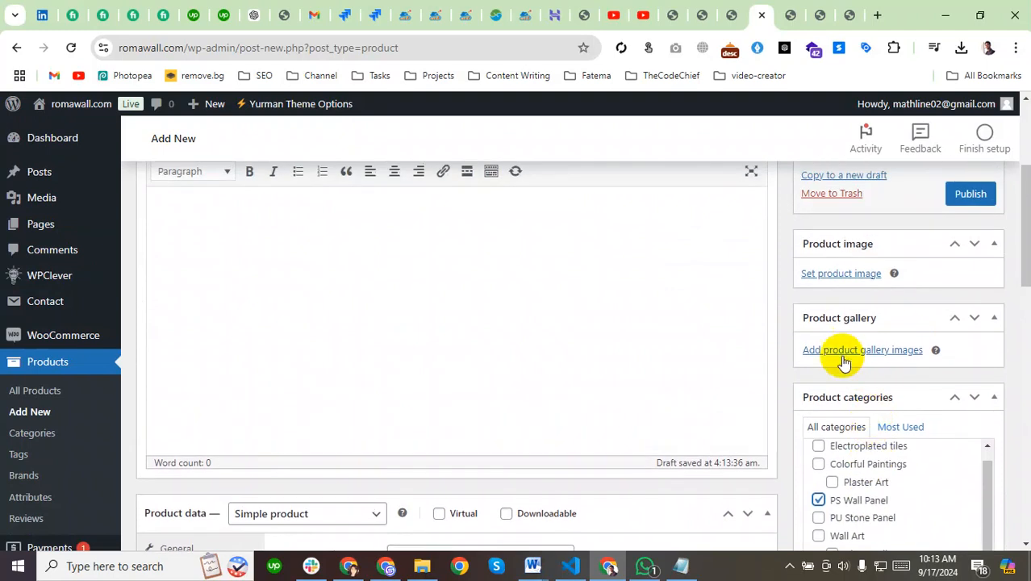
left_click(836, 276)
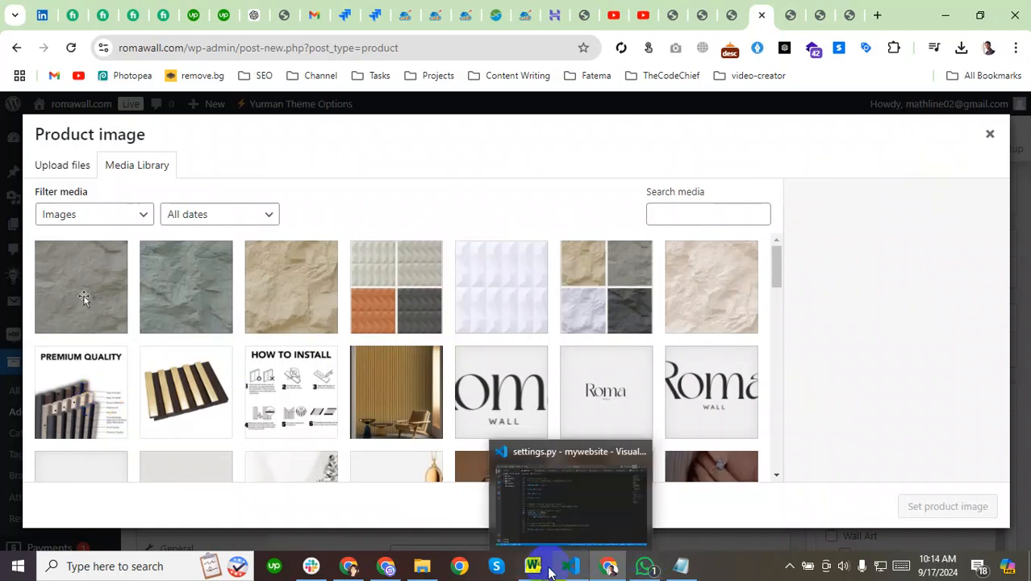
left_click(781, 482)
left_click(322, 411)
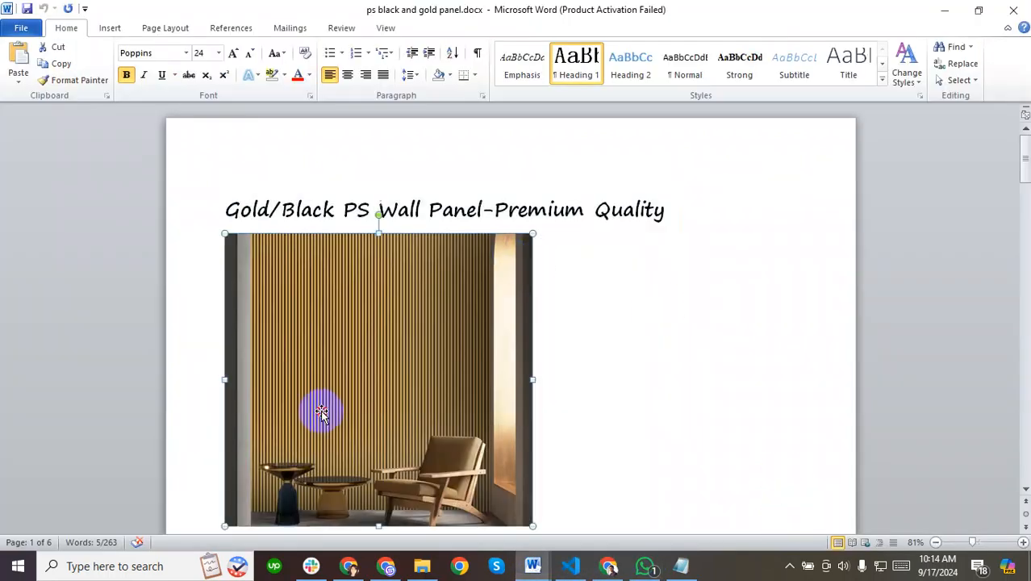
left_click(939, 11)
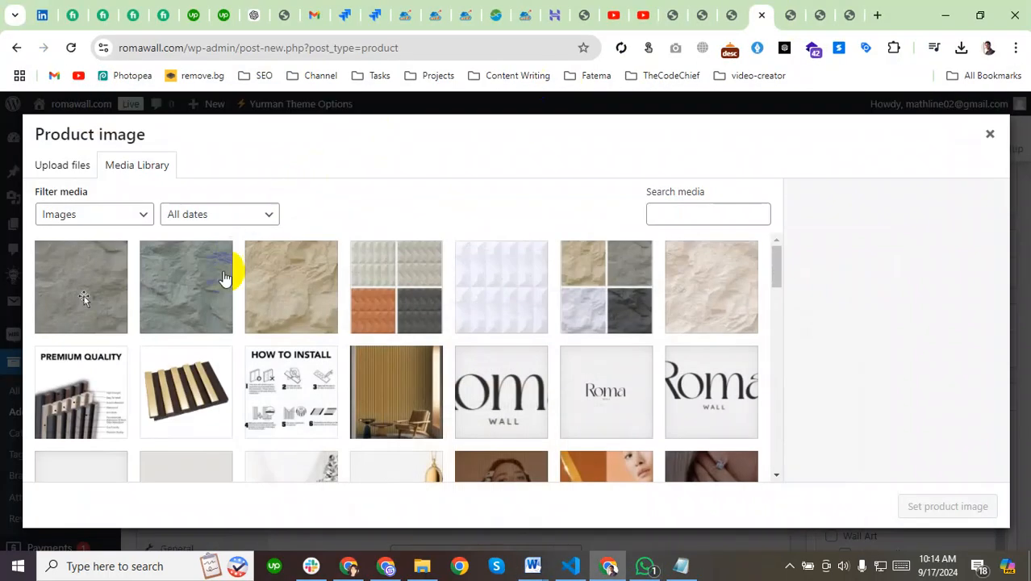
left_click(395, 392)
scroll(888, 283, "down", 3)
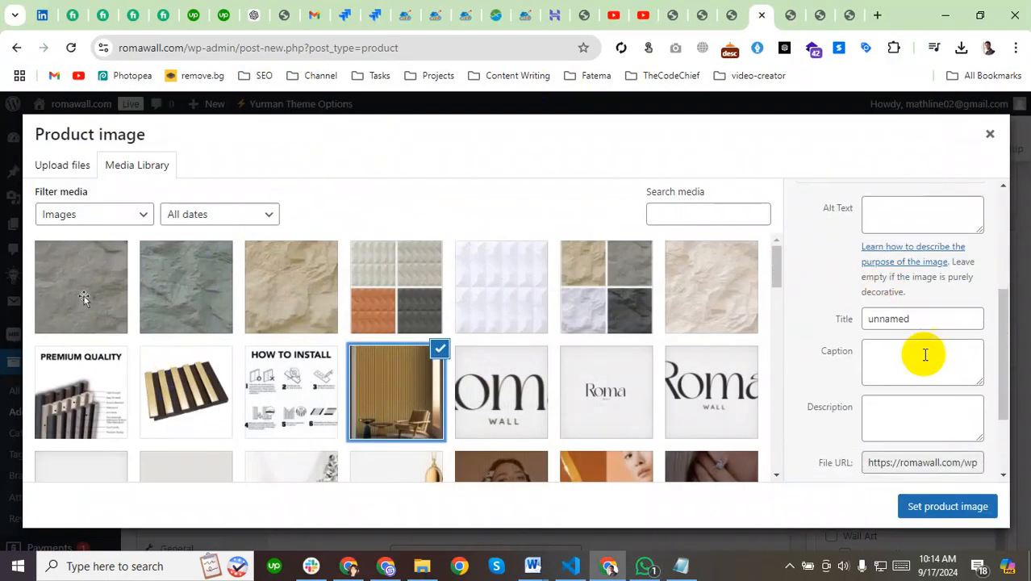
left_click(926, 506)
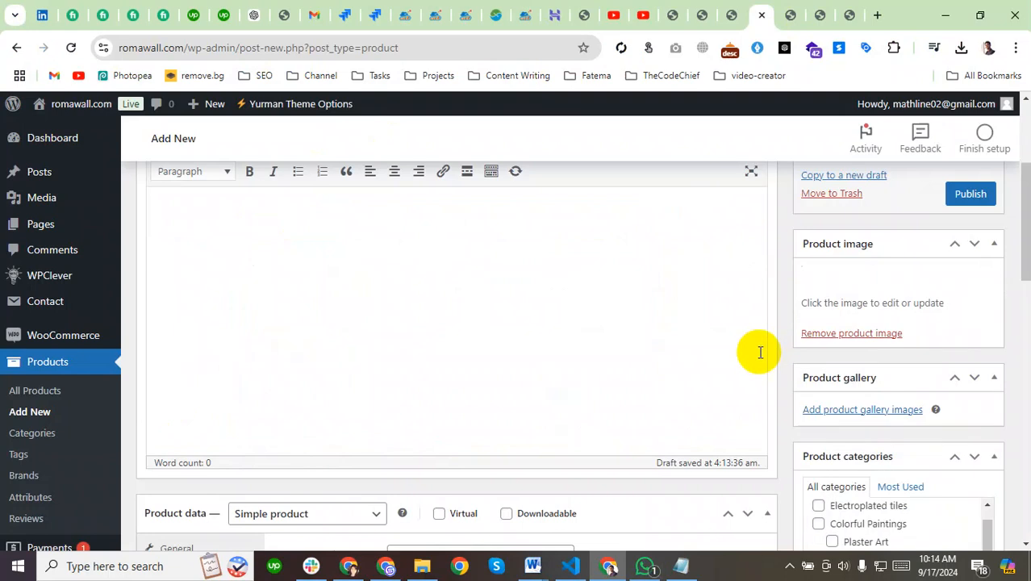
Examine the remaining product pictures and the description text in the Word document to identify the gallery images
scroll(882, 352, "down", 3)
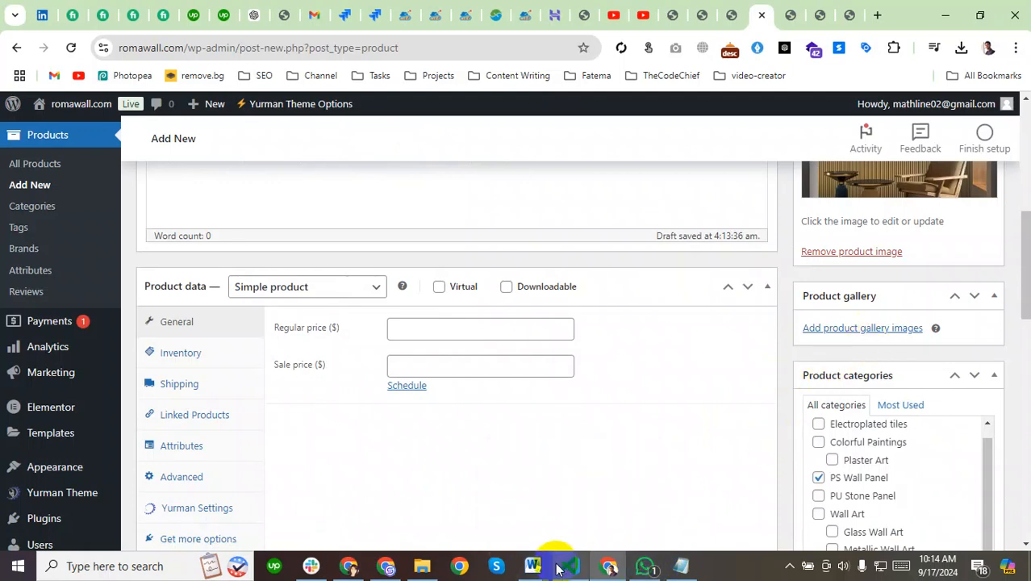
mouse_move(539, 570)
left_click(782, 480)
scroll(202, 311, "down", 3)
scroll(234, 299, "down", 5)
left_click(368, 292)
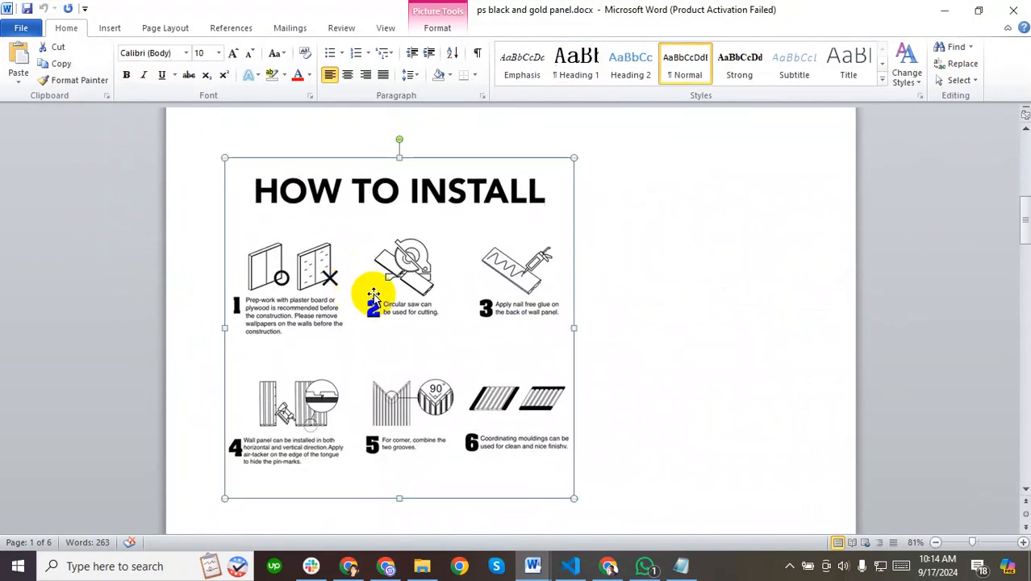
scroll(371, 295, "down", 2)
scroll(372, 297, "up", 2)
scroll(324, 295, "down", 10)
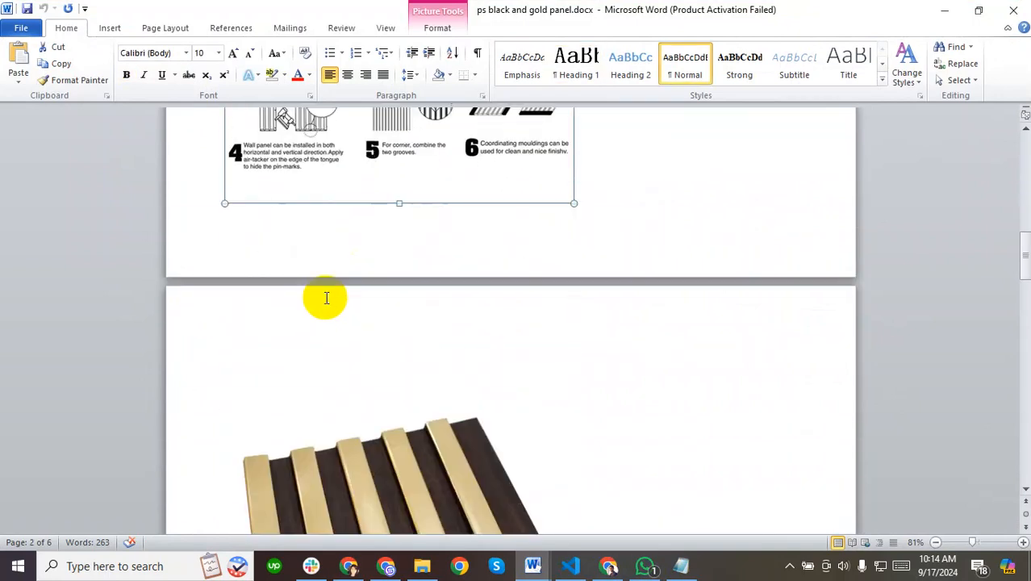
scroll(324, 297, "down", 1)
left_click(341, 231)
scroll(341, 231, "down", 5)
left_click(344, 361)
scroll(344, 361, "down", 10)
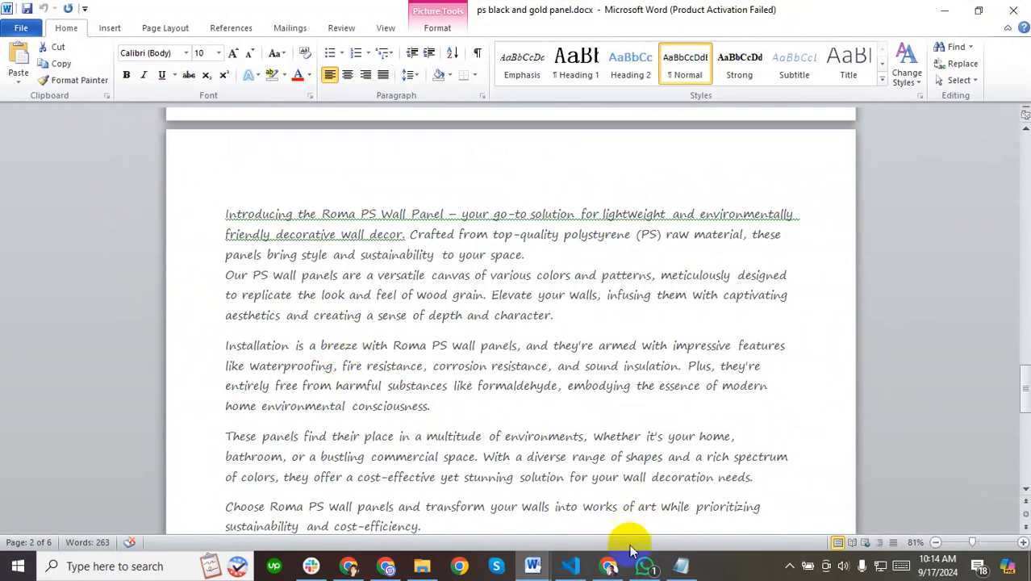
Return to the product form and add the How to Install, gold-and-black panel and Premium Quality images to the product gallery
left_click(609, 567)
scroll(928, 347, "down", 6)
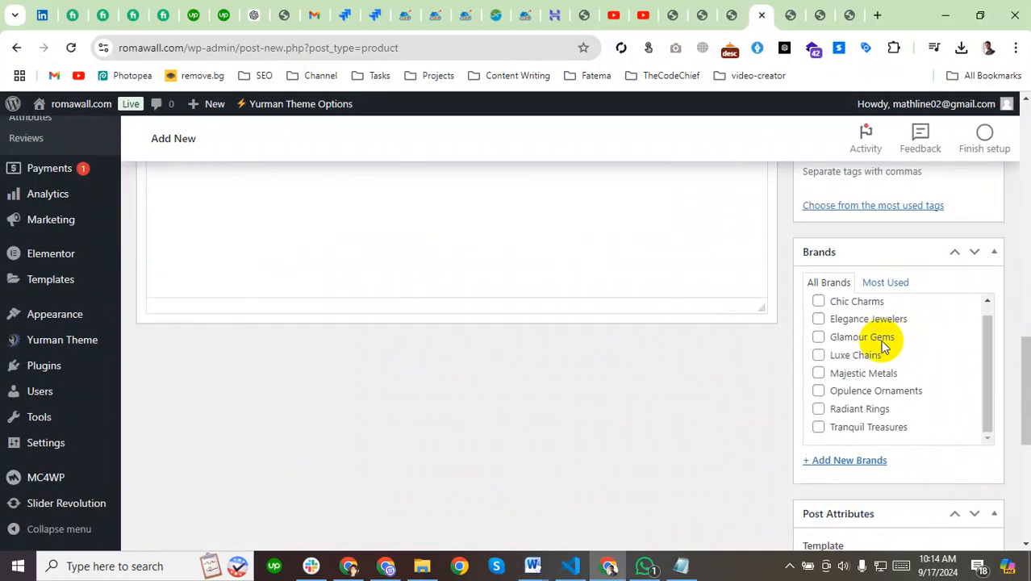
scroll(859, 294, "up", 1)
scroll(865, 299, "up", 5)
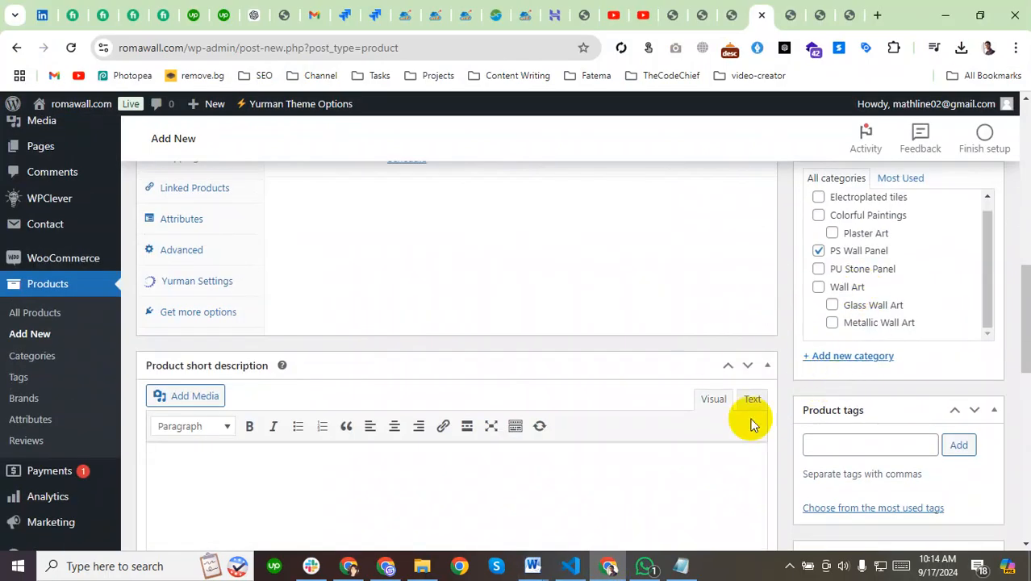
scroll(845, 396, "up", 2)
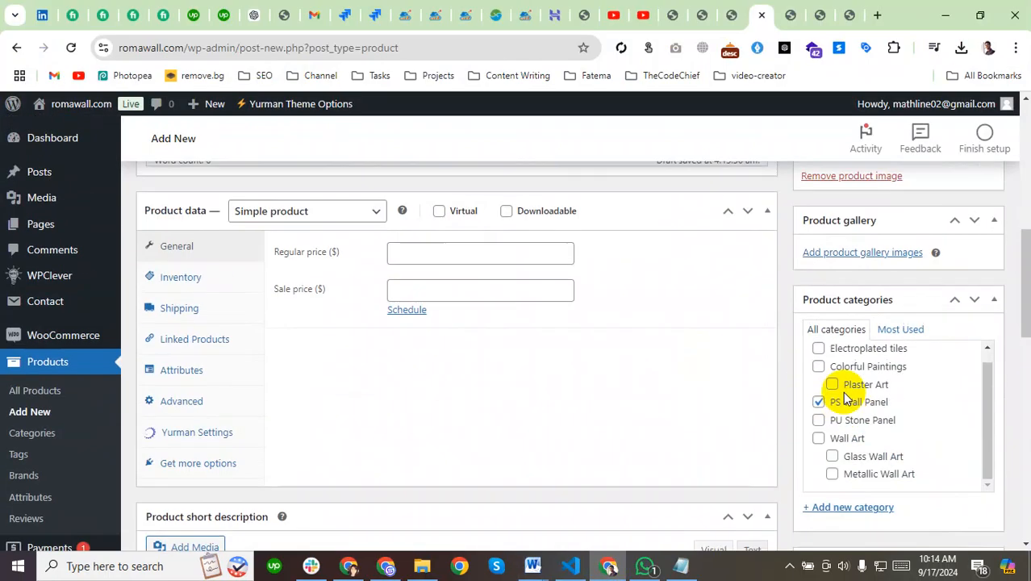
left_click(862, 253)
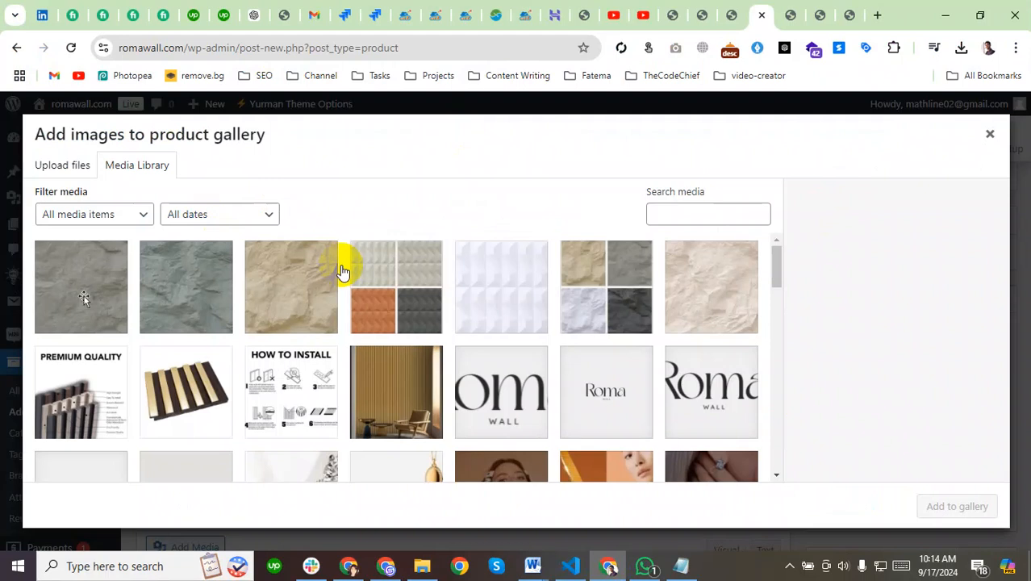
left_click(316, 403)
left_click(190, 396)
left_click(103, 392)
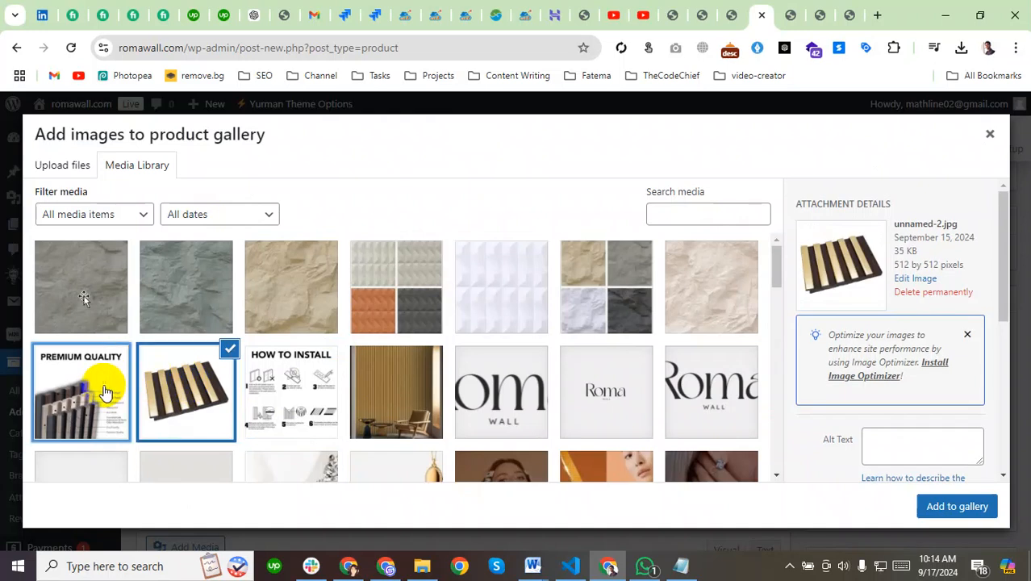
left_click(262, 395)
left_click(188, 407)
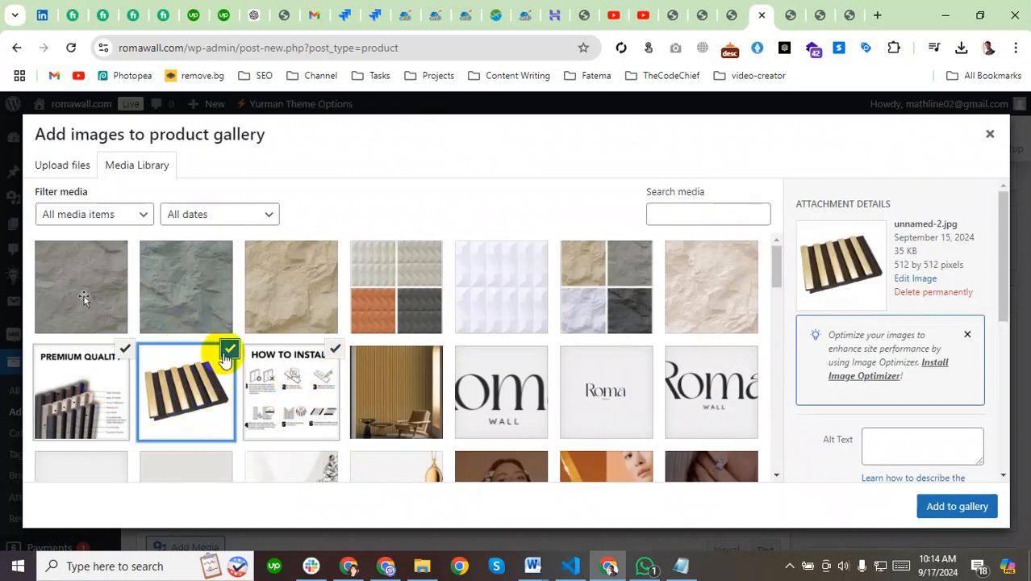
left_click(958, 507)
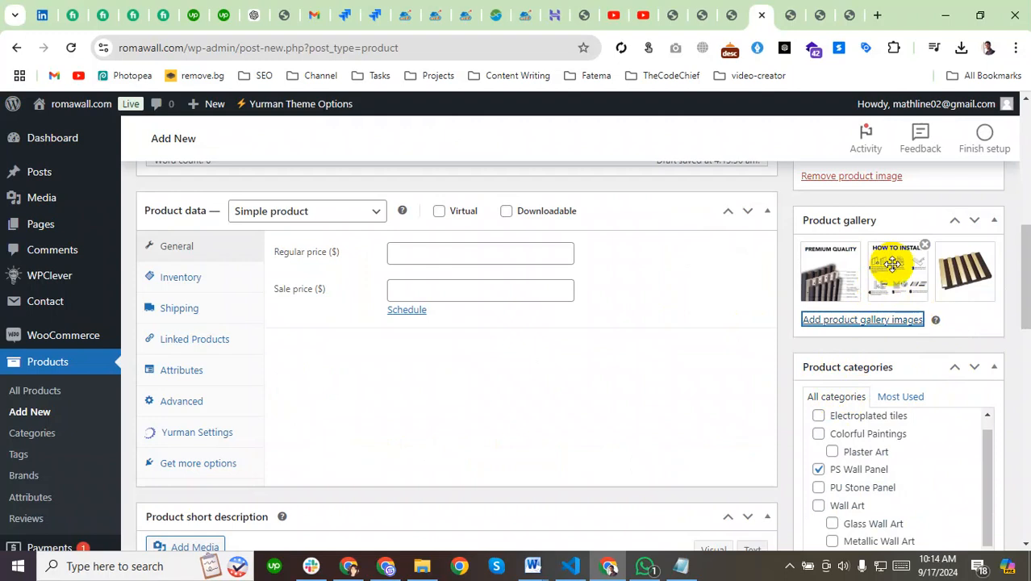
Move the How to Install image to the front of the product gallery and try to move the Premium Quality image to the end
left_click_drag(893, 265, 829, 270)
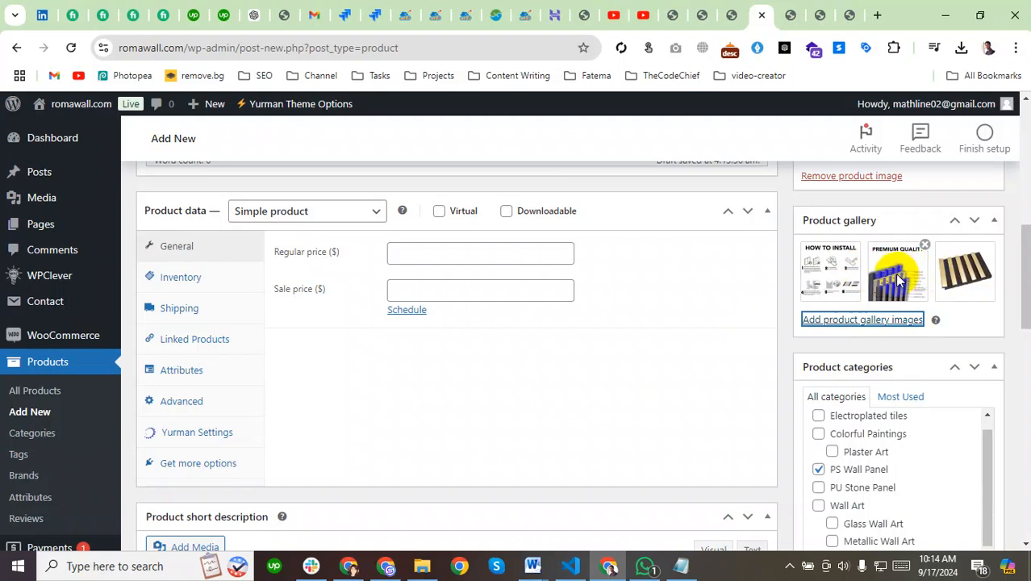
left_click_drag(899, 278, 974, 278)
scroll(859, 363, "down", 7)
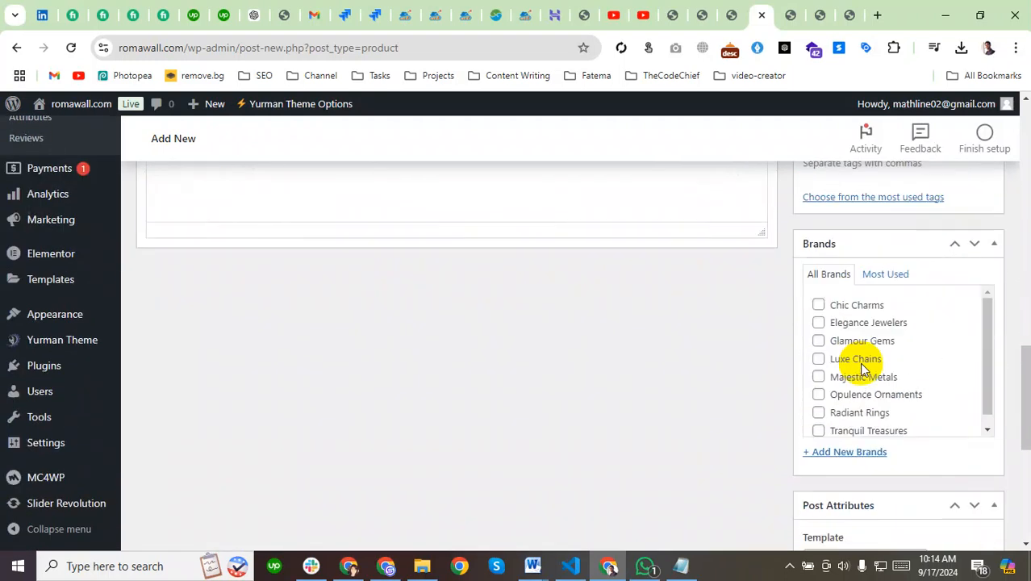
scroll(925, 403, "up", 8)
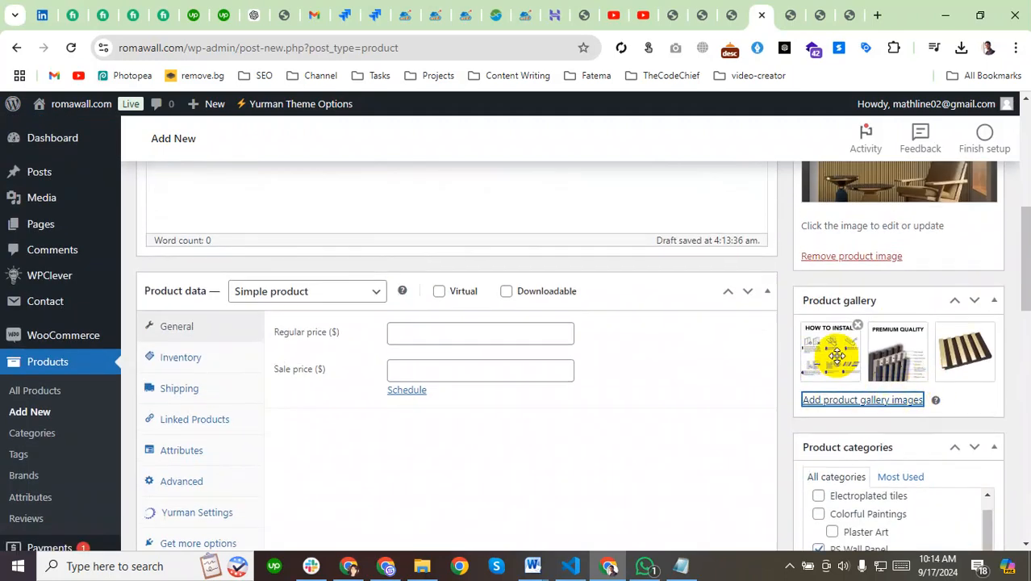
Publish the new product and look over its edit page
scroll(834, 350, "up", 7)
left_click(968, 423)
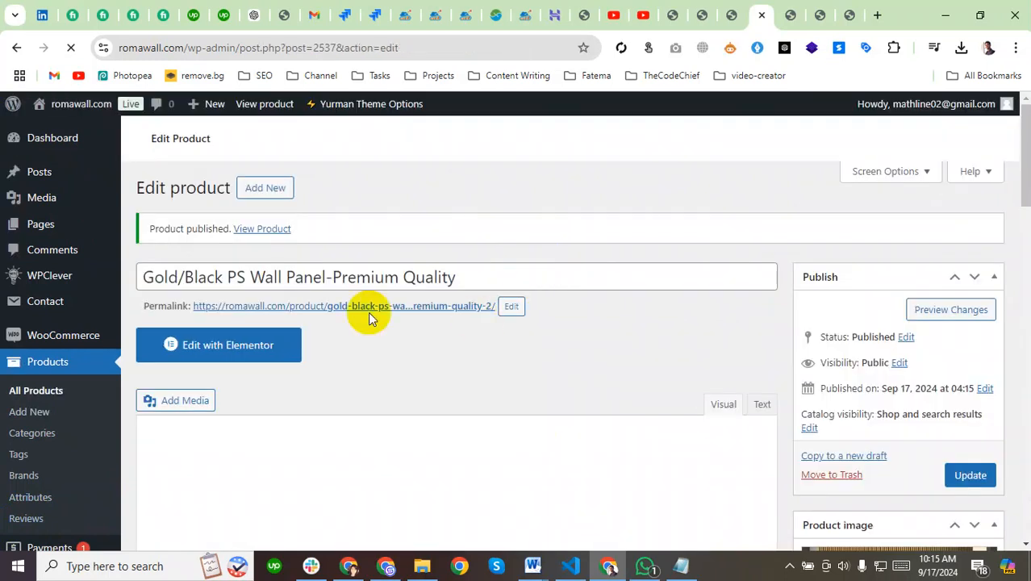
scroll(371, 319, "down", 3)
scroll(391, 337, "up", 3)
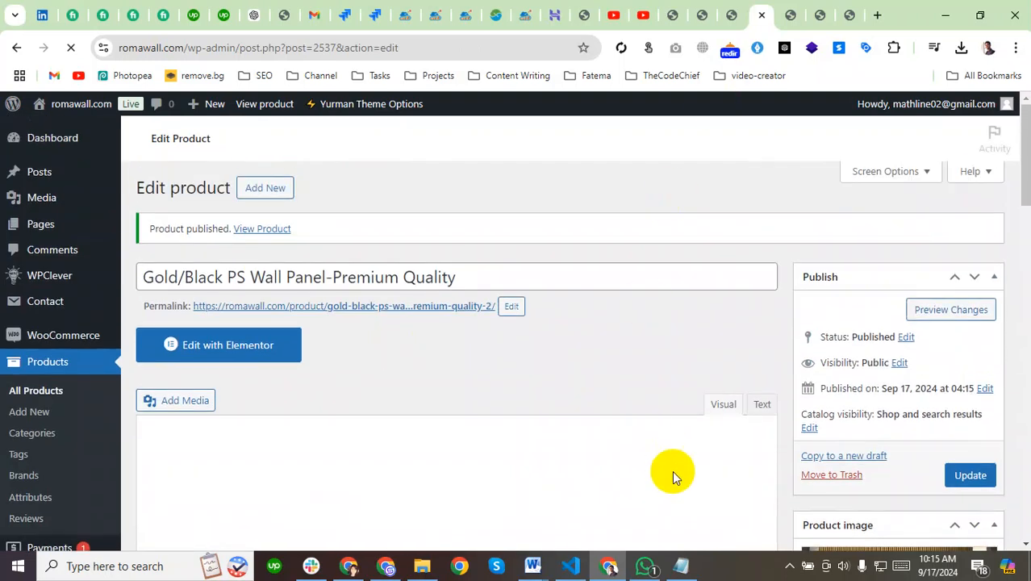
Switch to ps black and gold panel.docx in Word and copy the description from "Introducing the Roma PS Wall Panel" through "sustainability and cost-efficiency."
mouse_move(533, 566)
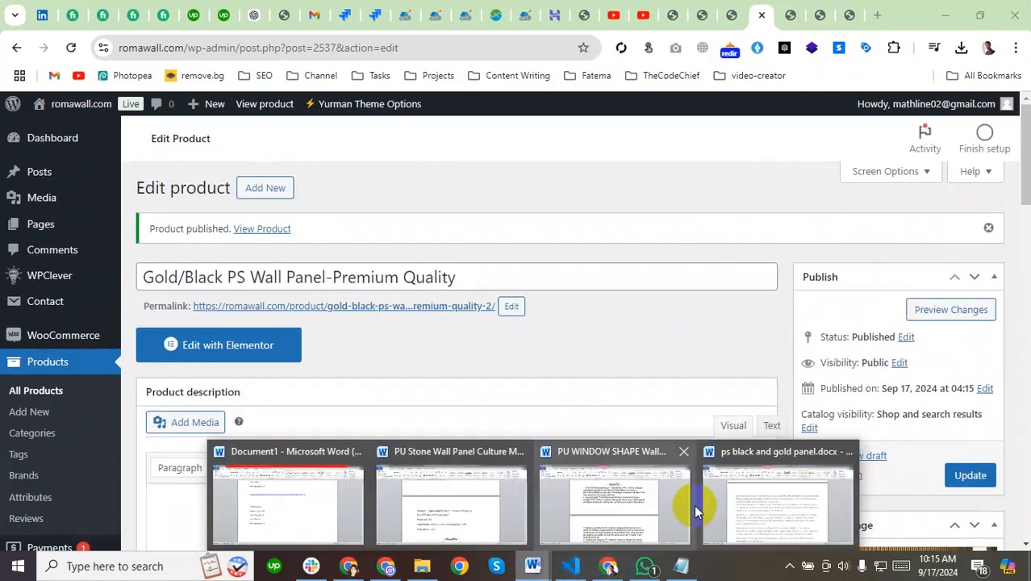
left_click(811, 489)
scroll(420, 290, "up", 6)
scroll(420, 290, "up", 15)
scroll(416, 287, "up", 3)
scroll(417, 290, "down", 15)
scroll(465, 263, "down", 15)
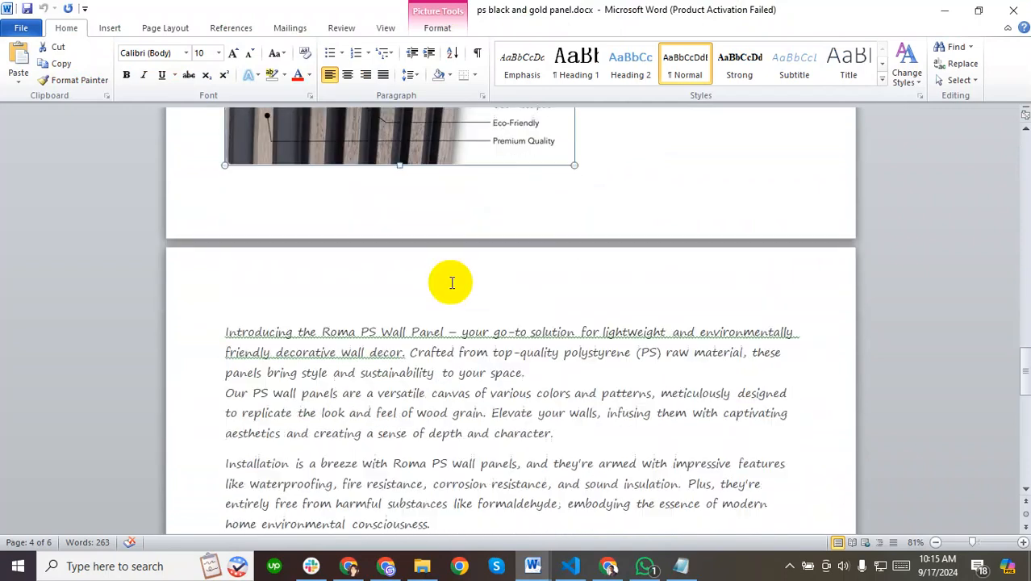
scroll(452, 282, "down", 2)
scroll(467, 355, "down", 6)
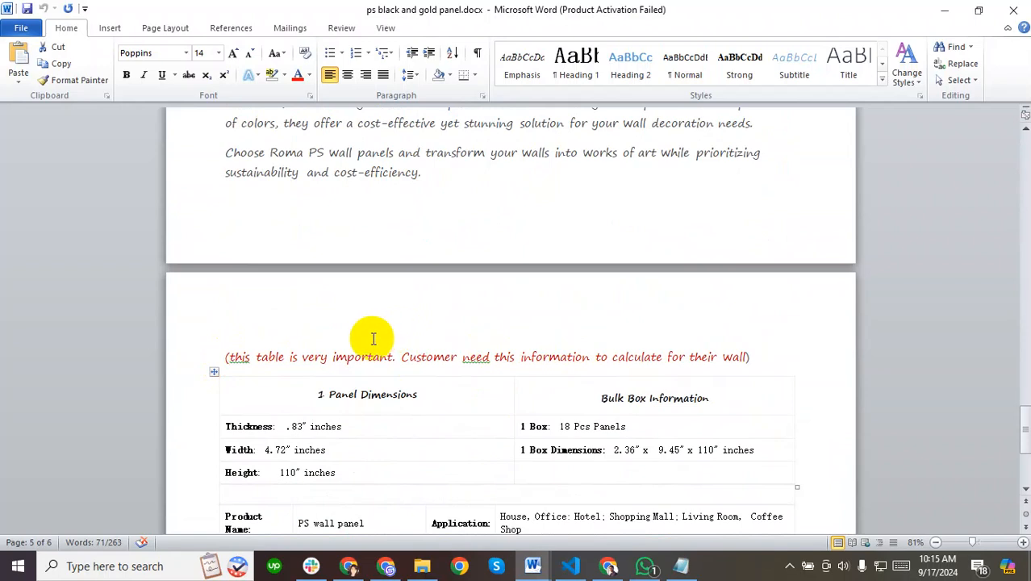
scroll(392, 306, "up", 2)
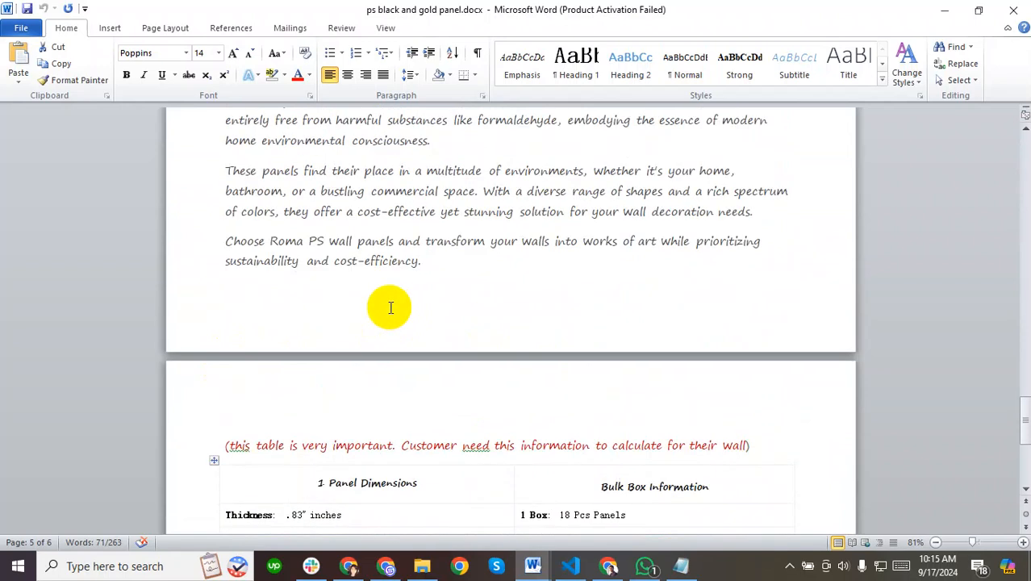
left_click(428, 260, "shift")
scroll(490, 340, "down", 5)
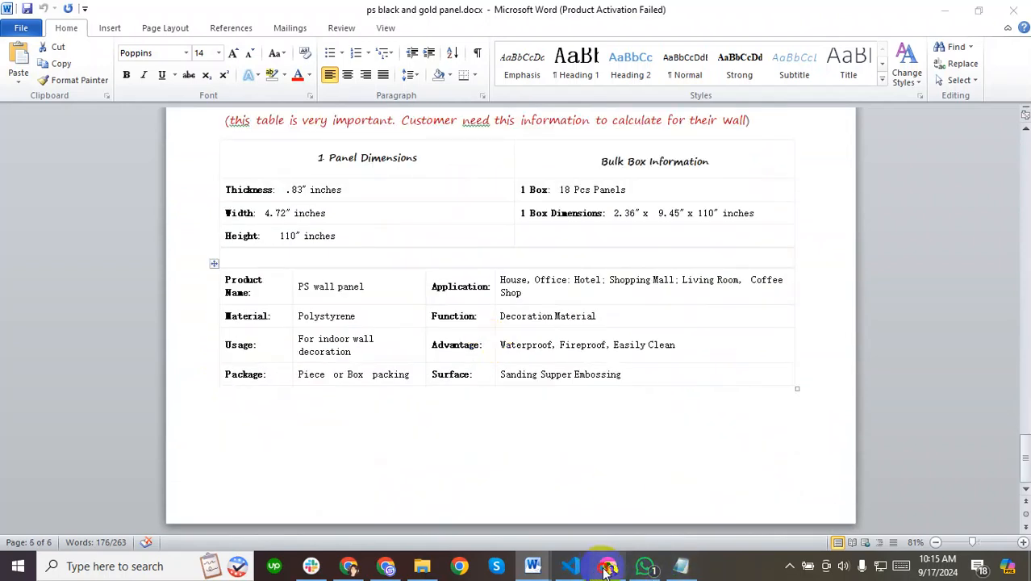
Return to the product edit page in the browser and paste the copied Roma PS Wall Panel text as the product description
left_click(607, 569)
scroll(410, 356, "down", 5)
left_click(295, 237)
type("Our PS wall panels are a versatile canvas of various colors and patterns, meticulously designed to replicate the look and feel of wood grain. Elevate your walls, infusing them with captivating aesthetics and creating a sense of depth and character. Installation is a breeze with Roma PS wall panels, and they're armed with impressive features like waterproofing, fire resistance, corrosion resistance, and sound insulation. Plus, they're entirely free from harmful substances like formaldehyde, embodying the essence of modern home environmental consciousness. These panels find their place in a multitude of environments, whether it's your home, bathroom, or a bustling commercial space. With a diverse range of shapes and a rich spectrum of colors, they offer a cost-effective yet stunning solution for your wall decoration needs. Choose Roma PS wall panels and transform your walls into works of art while prioritizing sustainability and cost-efficiency.")
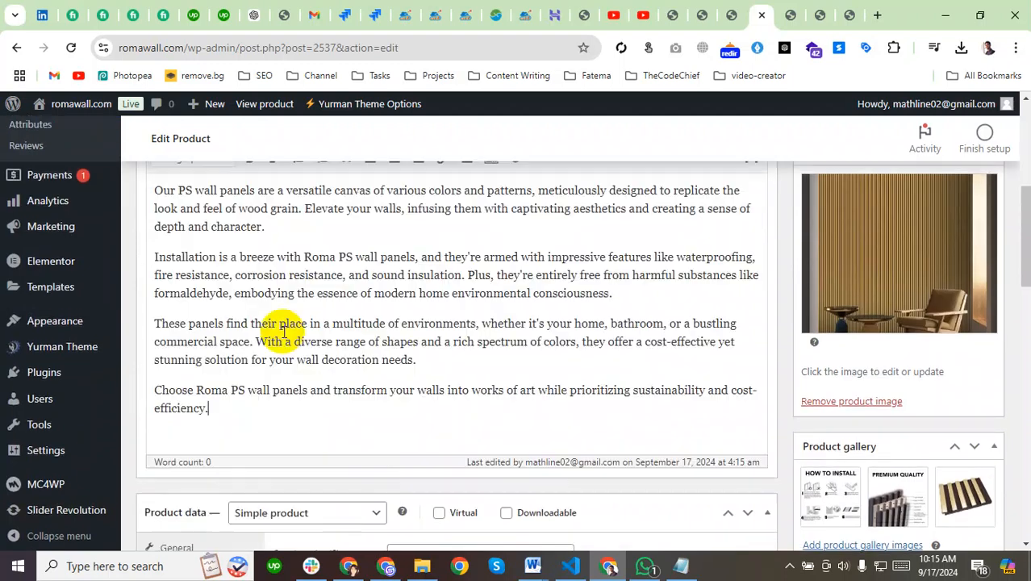
scroll(282, 331, "up", 3)
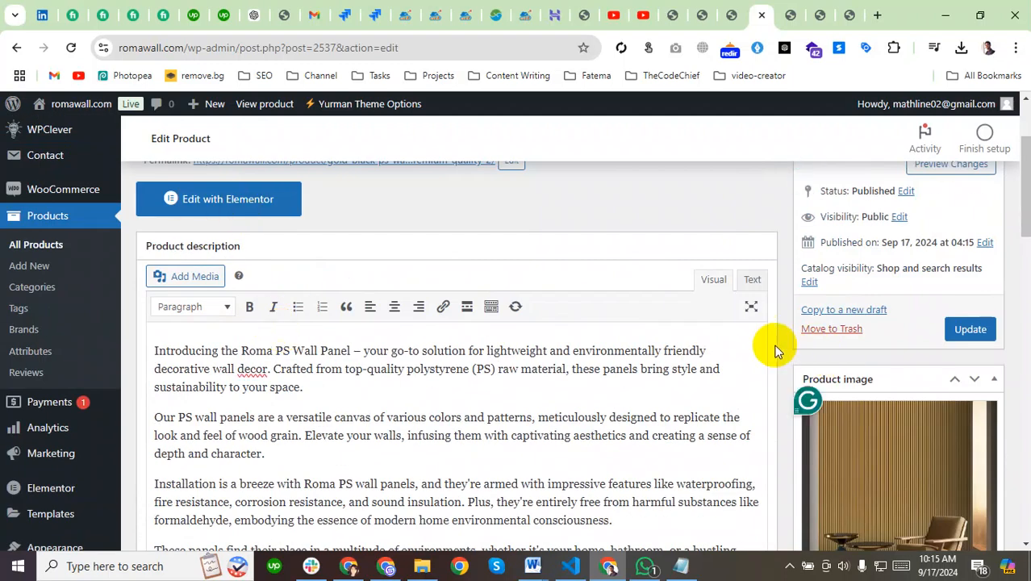
Set the product's regular price to 30 and its sale price to 25, and update the product
scroll(602, 406, "down", 8)
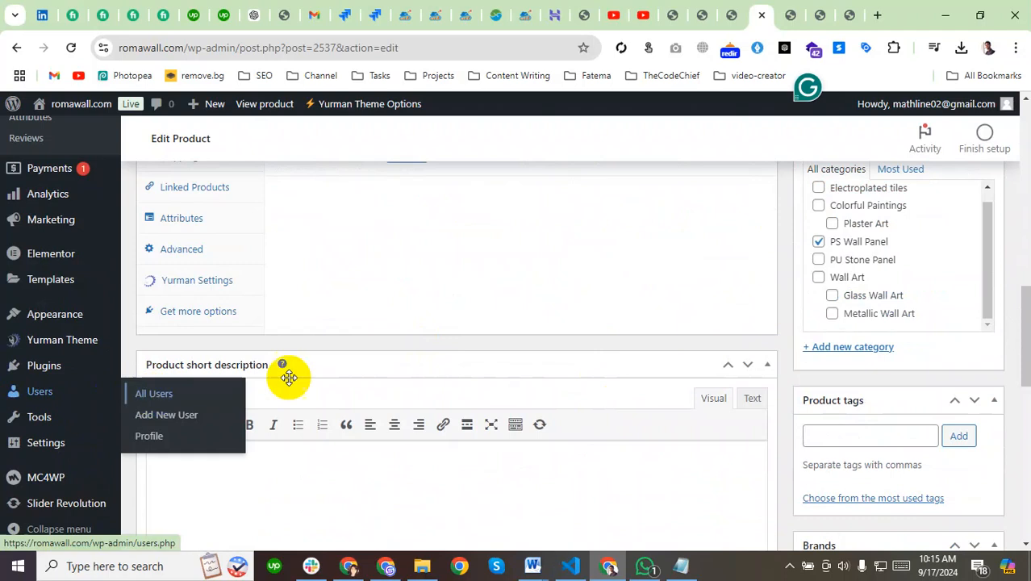
scroll(306, 375, "up", 3)
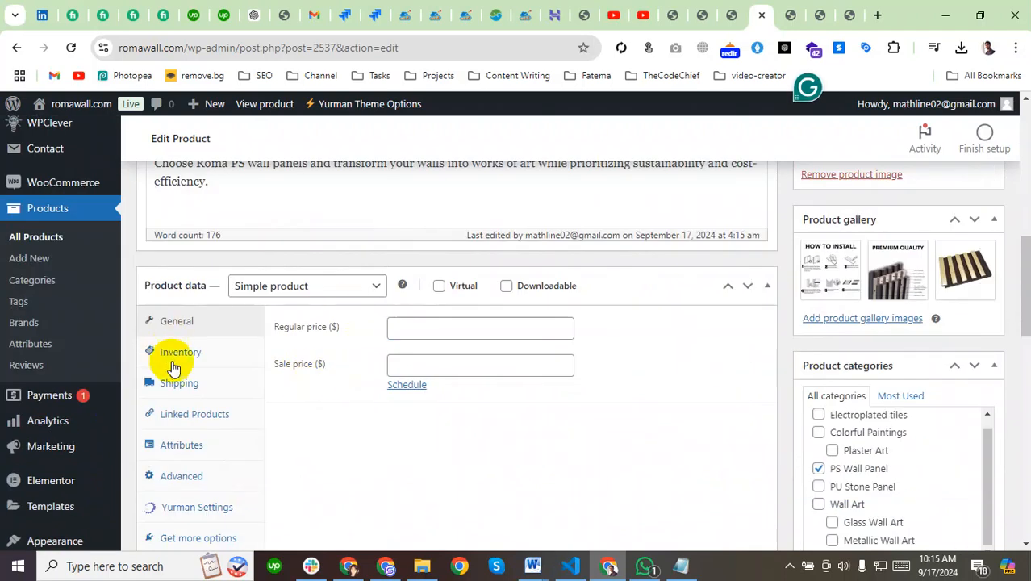
left_click(410, 327)
type("30")
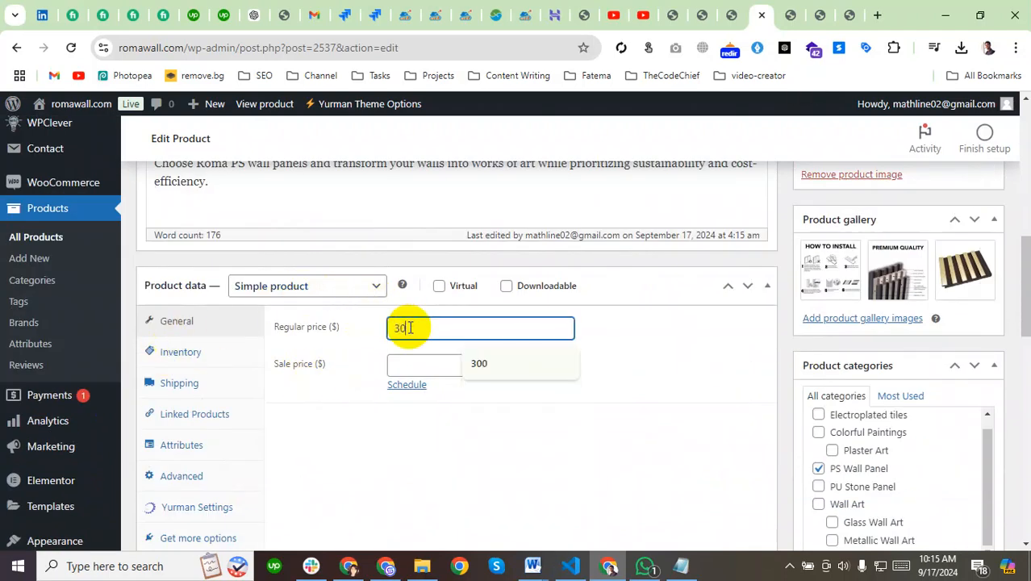
left_click(430, 365)
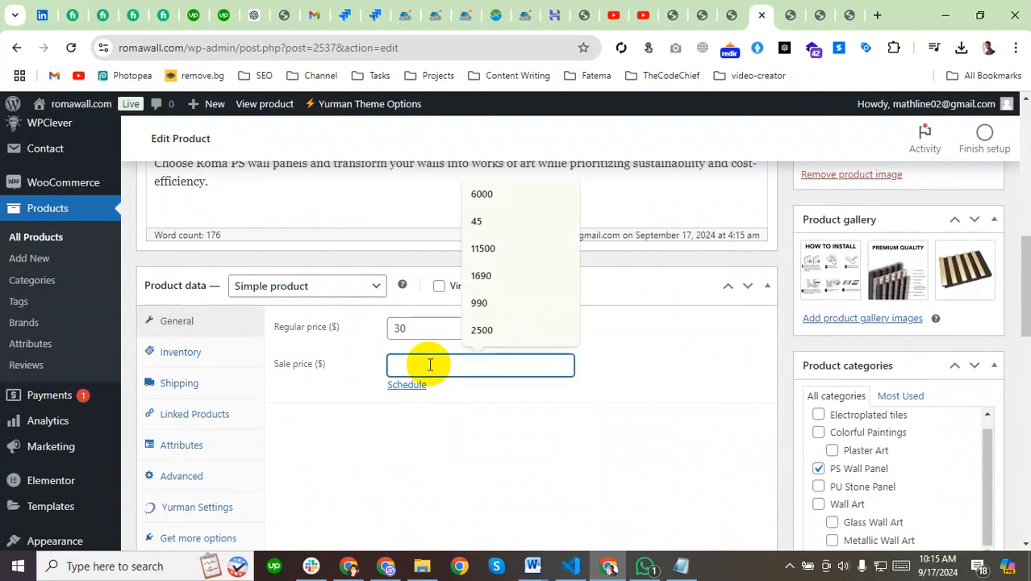
type("25")
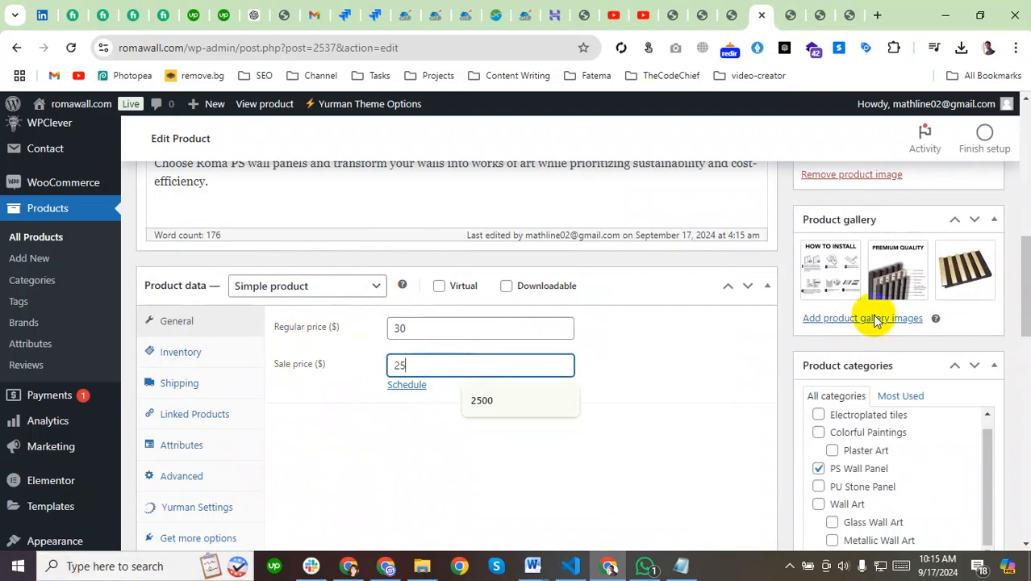
scroll(926, 306, "up", 5)
scroll(925, 306, "up", 3)
left_click(968, 475)
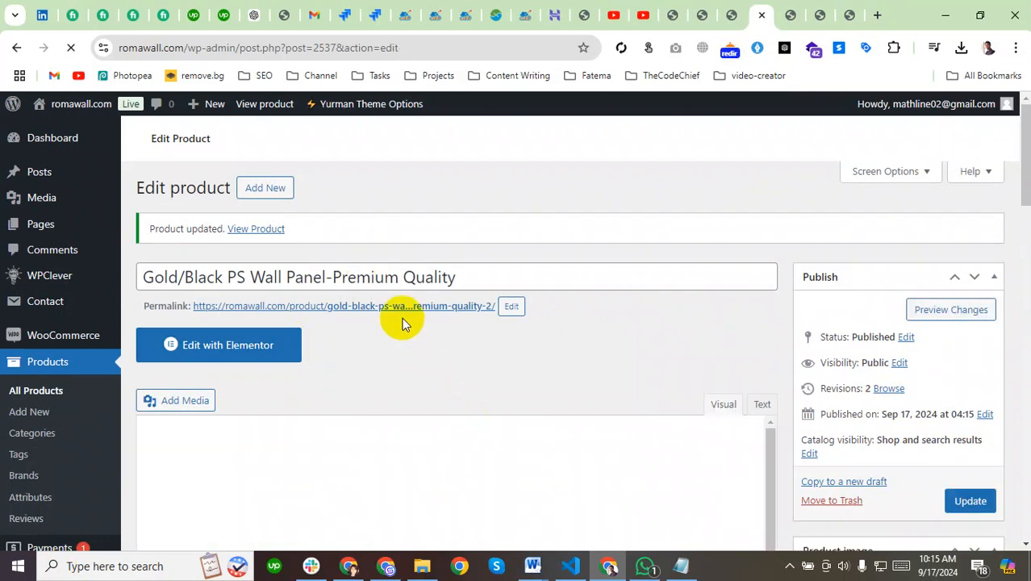
Open the product's live page from its permalink and review the title, price, description and related products
left_click(397, 307, "ctrl")
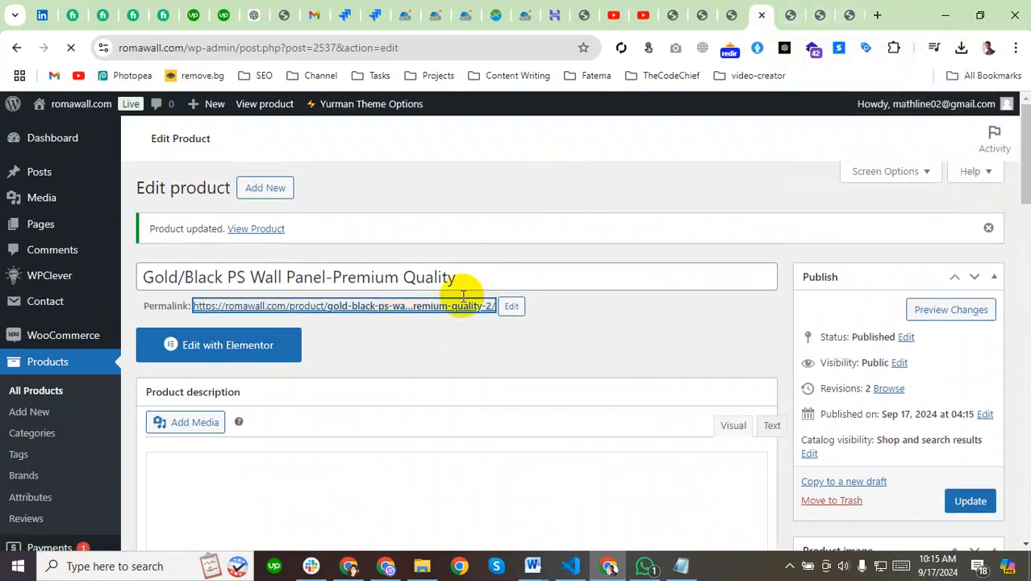
left_click(422, 307)
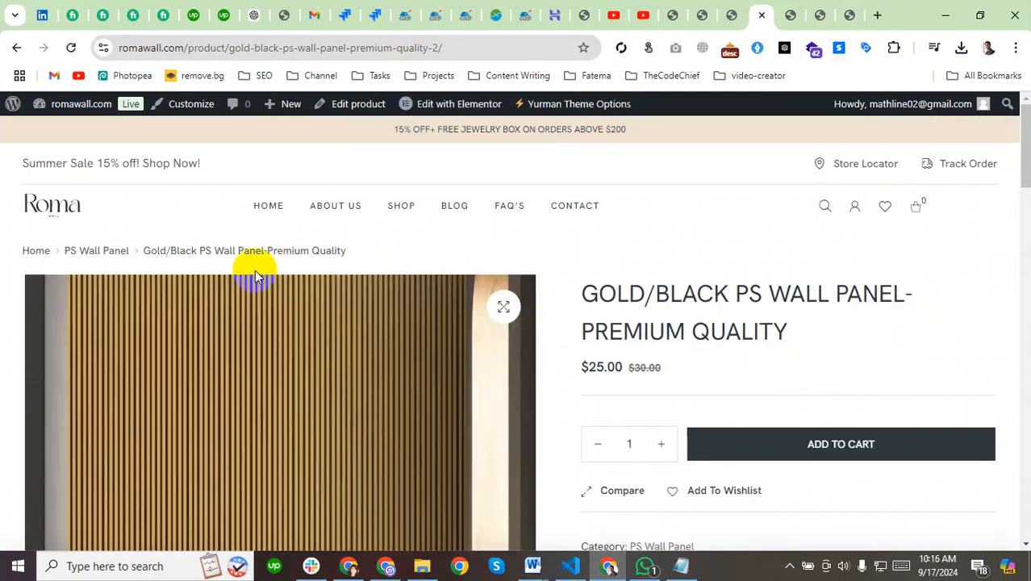
scroll(255, 275, "down", 5)
scroll(37, 339, "up", 3)
scroll(179, 348, "down", 15)
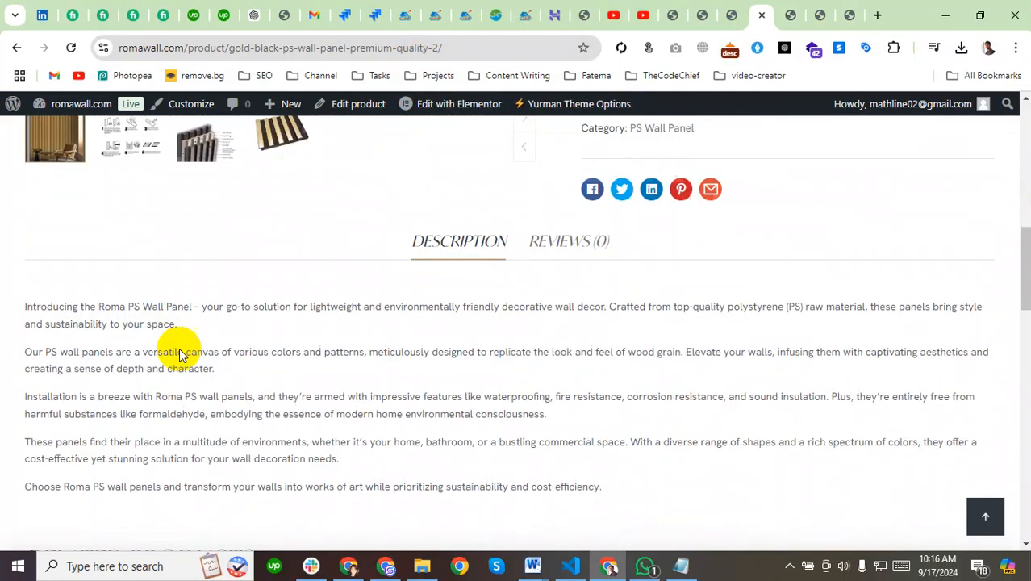
scroll(146, 424, "down", 5)
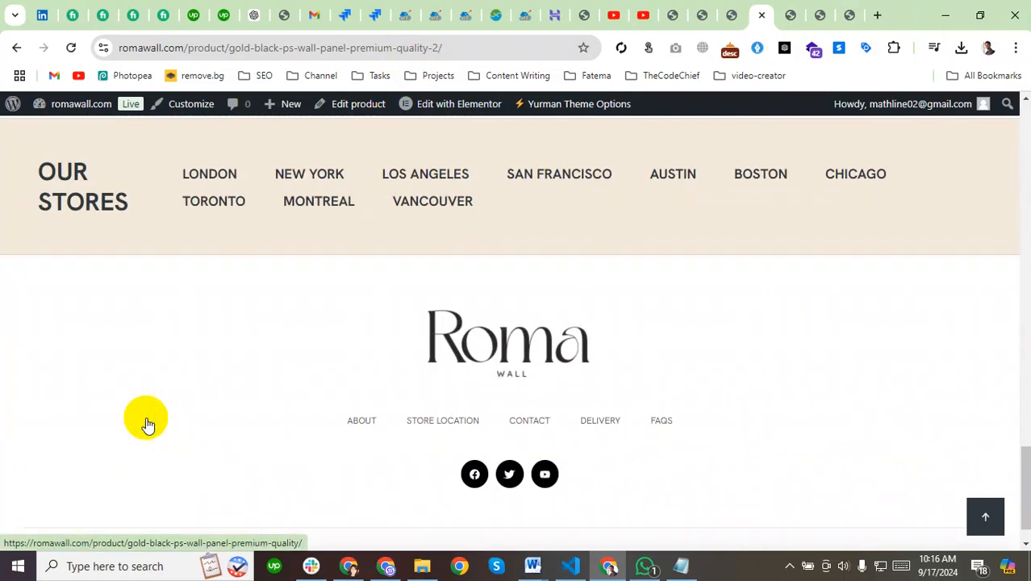
scroll(146, 424, "up", 10)
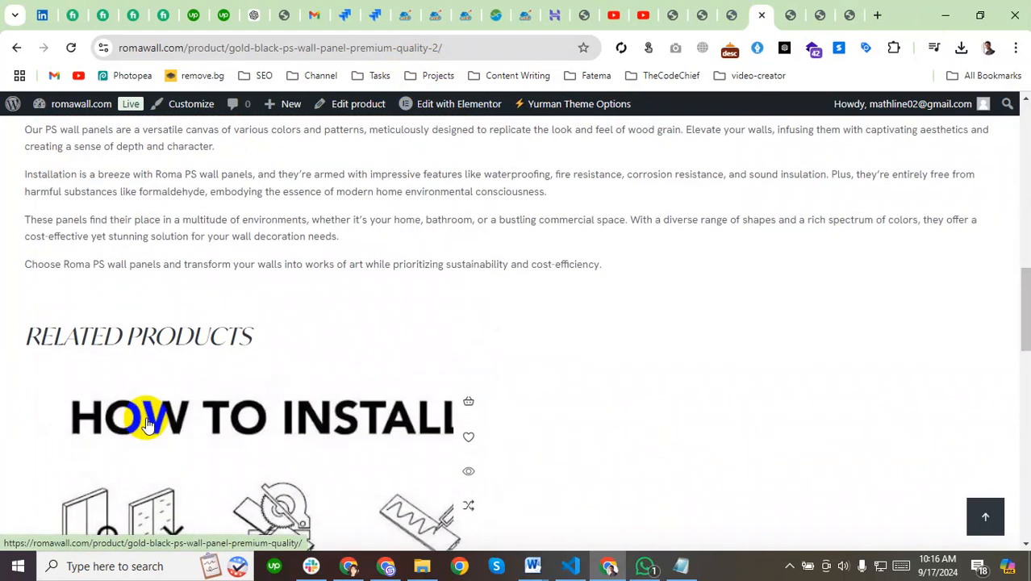
scroll(146, 420, "up", 10)
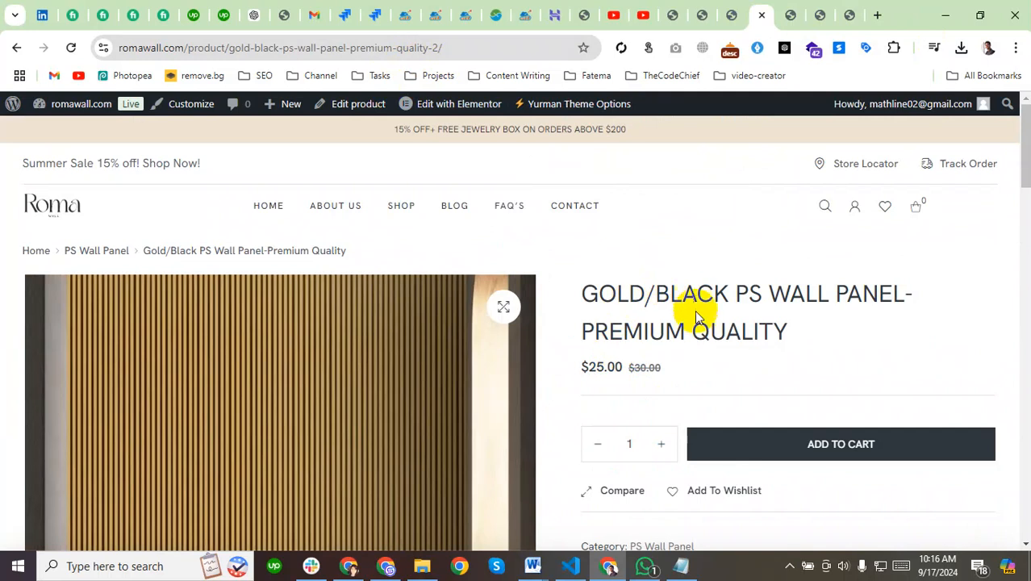
View the How to Install, Premium Quality and gold-and-black panel images in the live product gallery
scroll(236, 363, "down", 3)
left_click(143, 310)
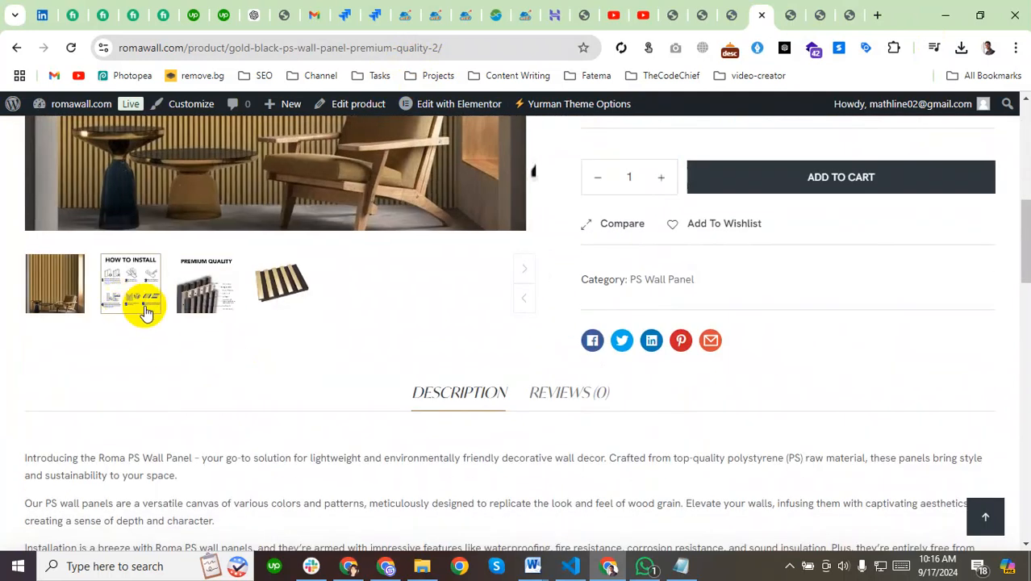
left_click(209, 310)
scroll(163, 423, "up", 3)
left_click(294, 494)
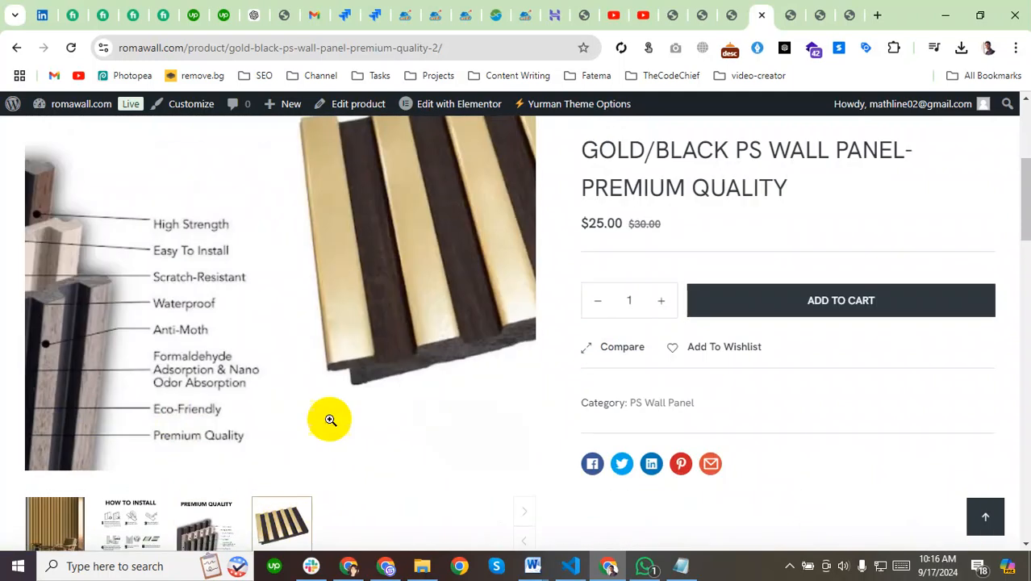
scroll(329, 420, "down", 2)
scroll(760, 324, "up", 2)
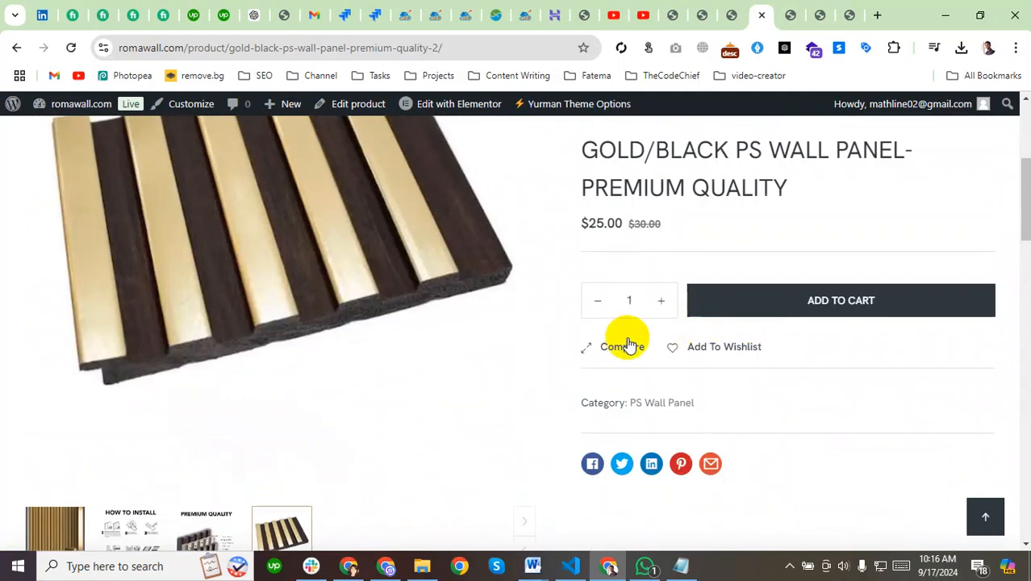
scroll(658, 267, "up", 2)
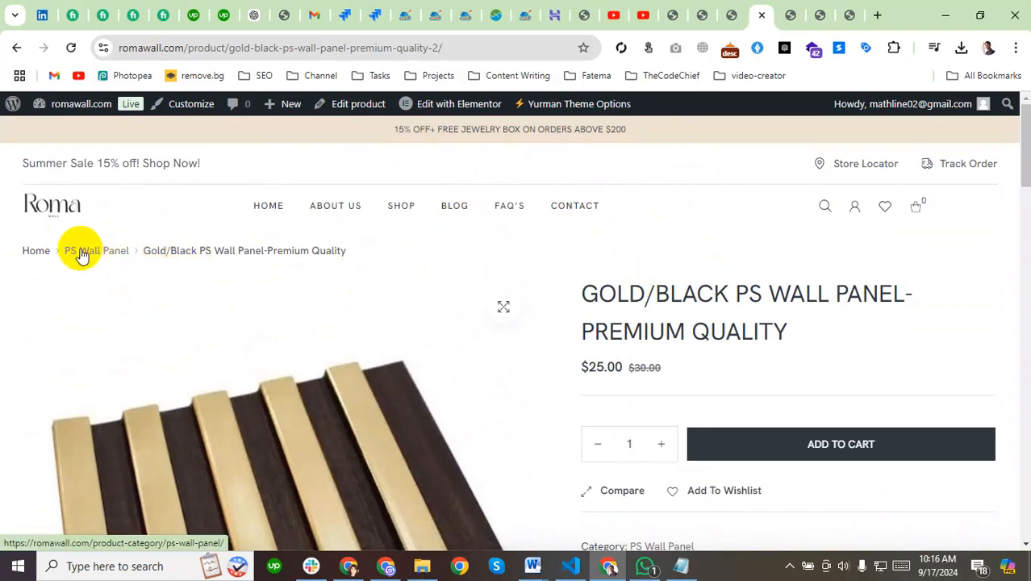
Check the live product's address, open its PS Wall Panel category page and look through the products listed there
left_click(202, 50)
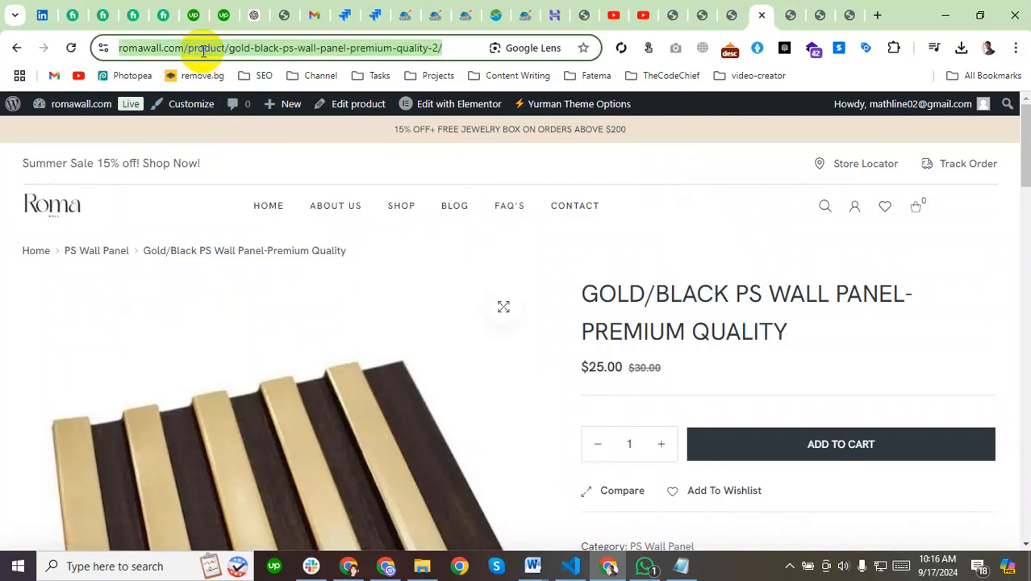
left_click(275, 50)
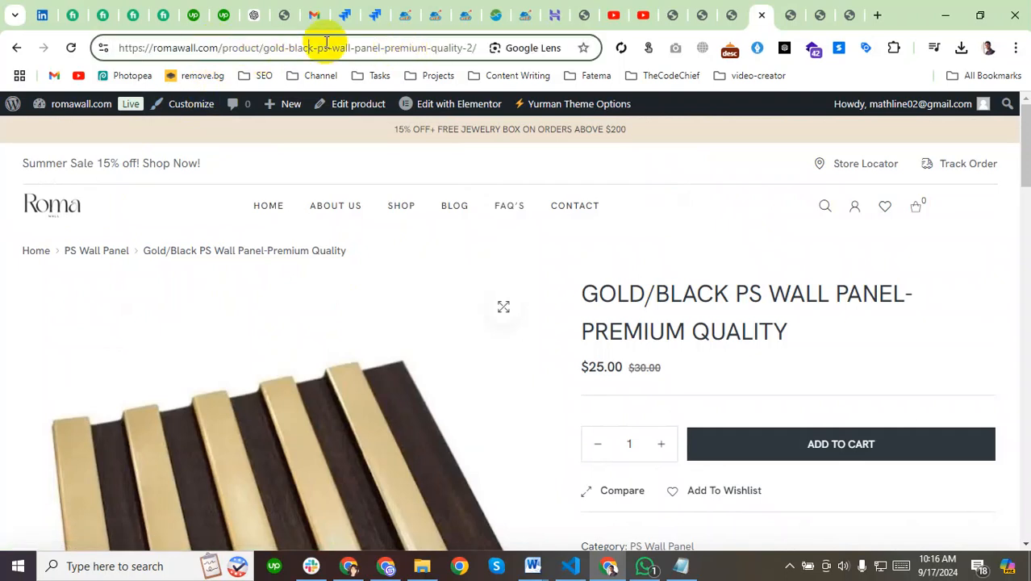
left_click(94, 252)
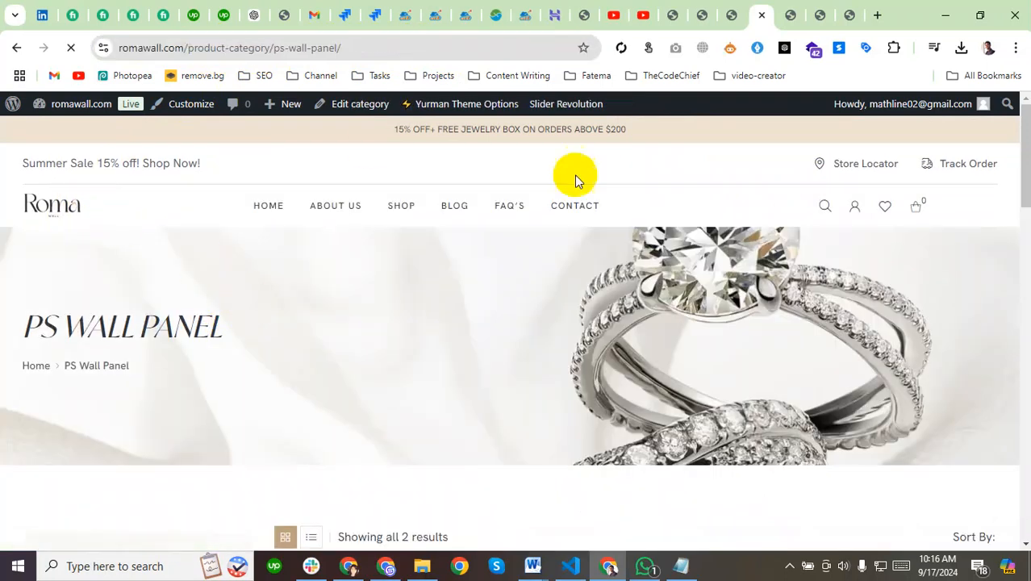
scroll(519, 326, "down", 6)
scroll(519, 326, "up", 4)
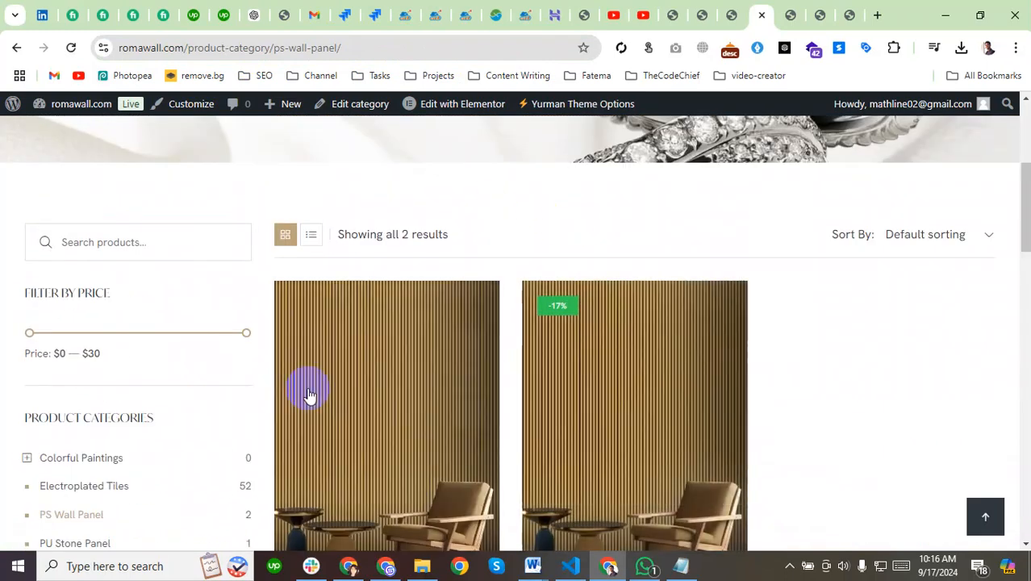
scroll(409, 402, "down", 4)
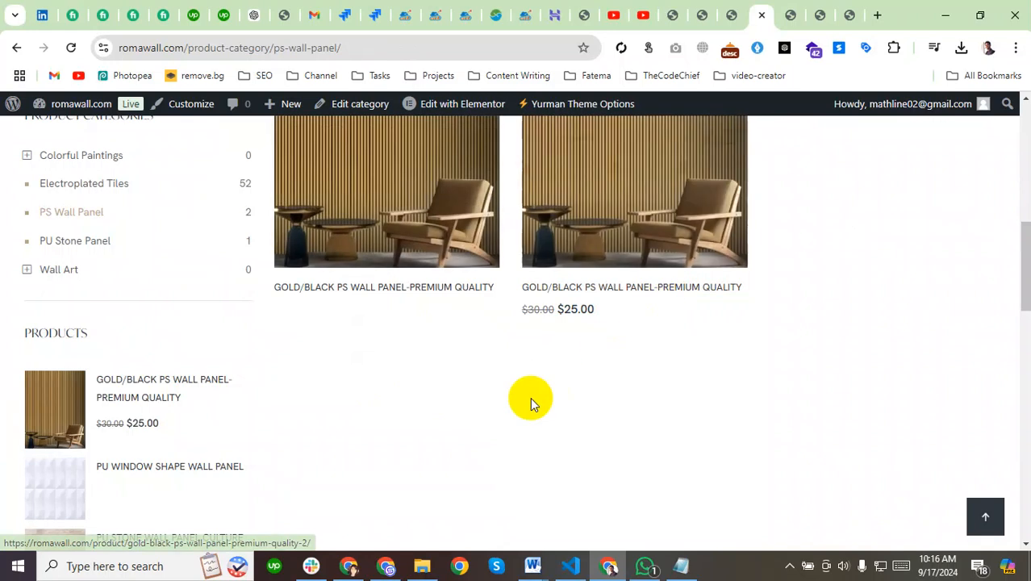